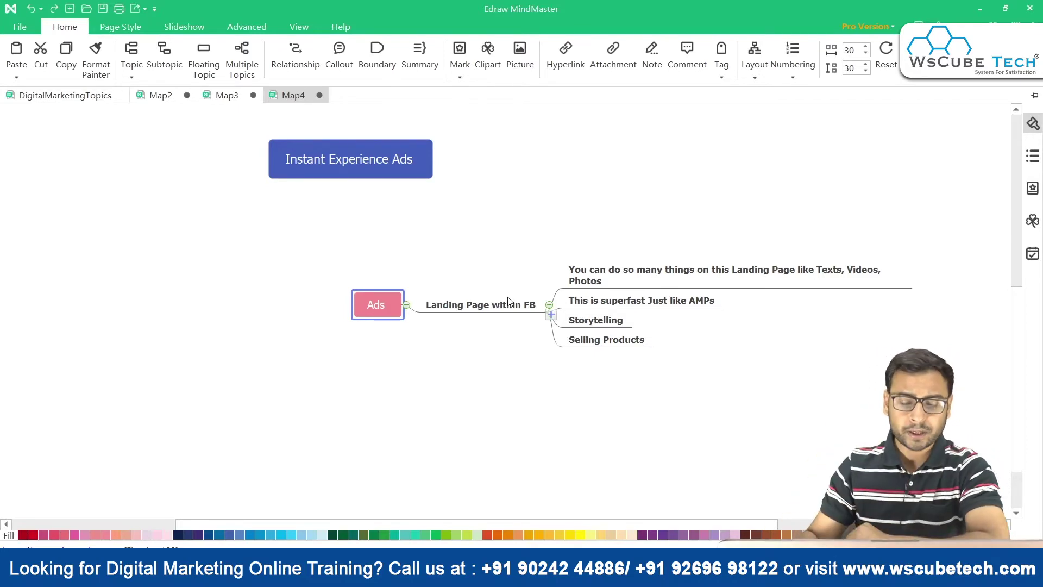
Drag the Ads branch upward toward the Instant Experience Ads heading
{"action": "left_click_drag", "start_coordinate": [386, 305], "coordinate": [429, 280]}
{"action": "left_click", "coordinate": [435, 149]}
{"action": "left_click", "coordinate": [438, 152]}
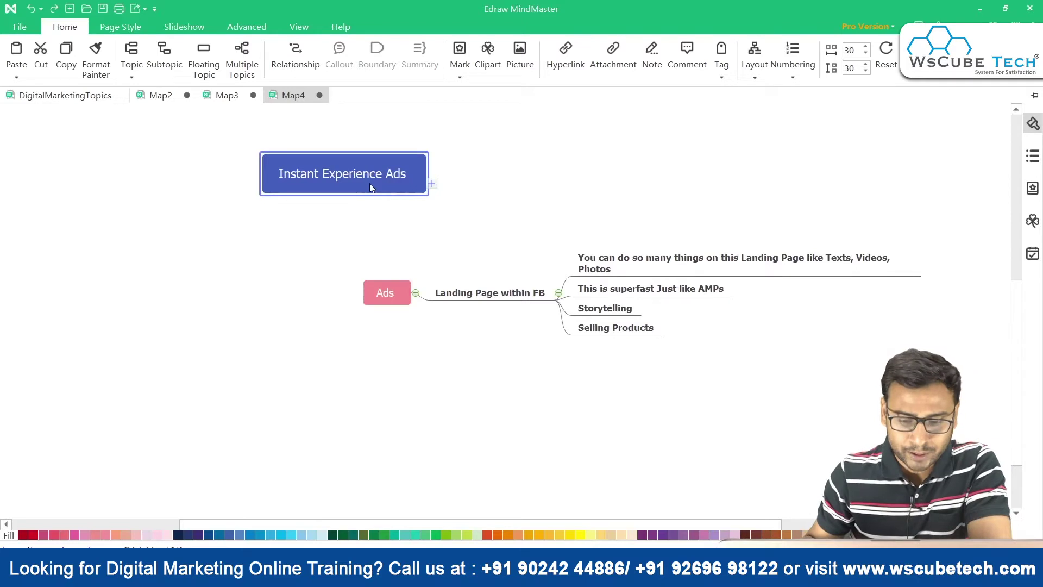
Select the Ads, Storytelling and Selling Products topics, then clear the selection
{"action": "left_click", "coordinate": [400, 289]}
{"action": "left_click", "coordinate": [402, 292]}
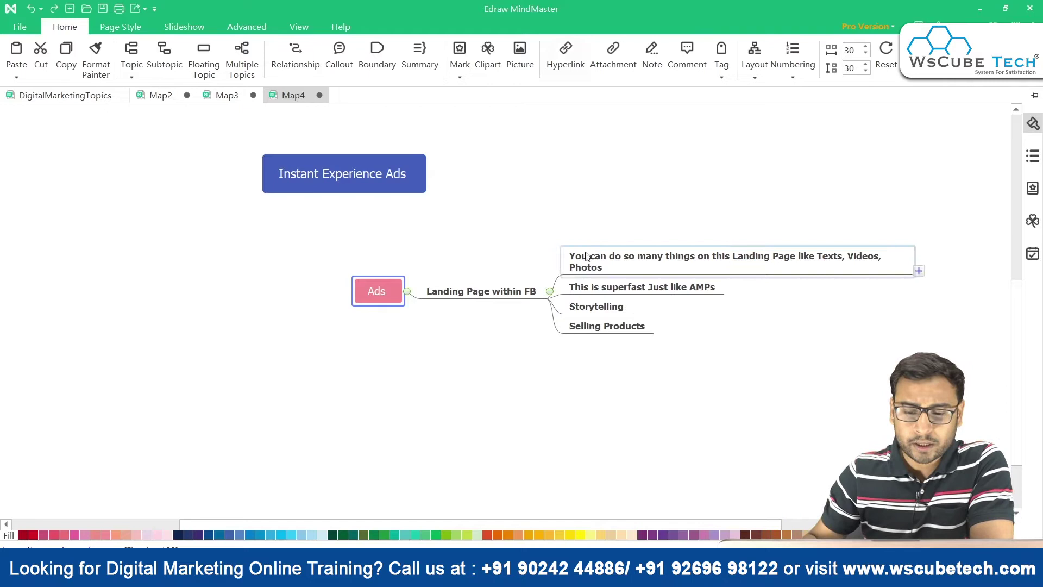
{"action": "left_click", "coordinate": [596, 306]}
{"action": "left_click", "coordinate": [607, 326]}
{"action": "left_click", "coordinate": [520, 389]}
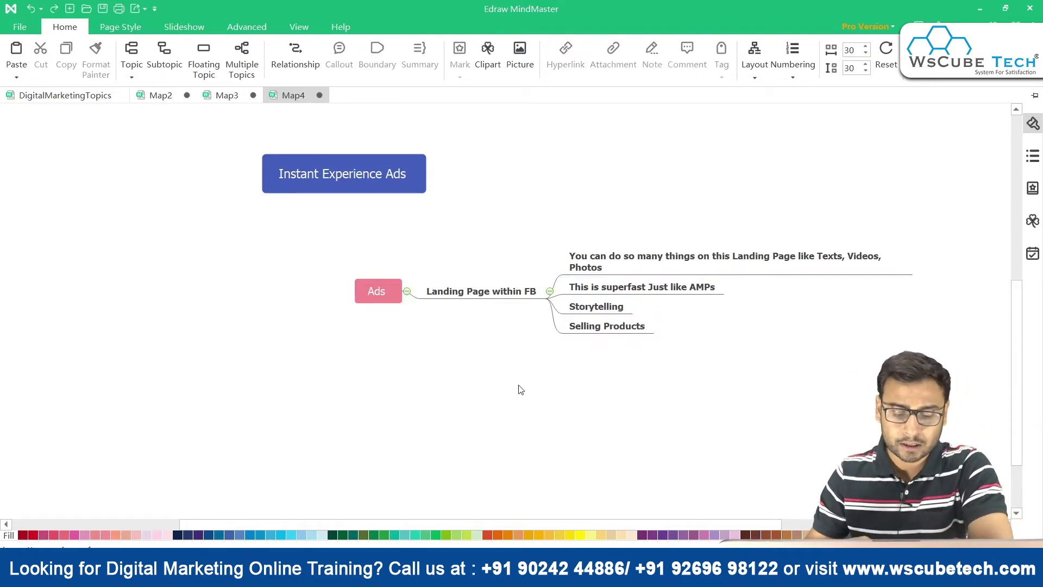
In Ads Manager, create a Traffic campaign and open its new ad's settings
{"action": "key", "text": "alt+Tab"}
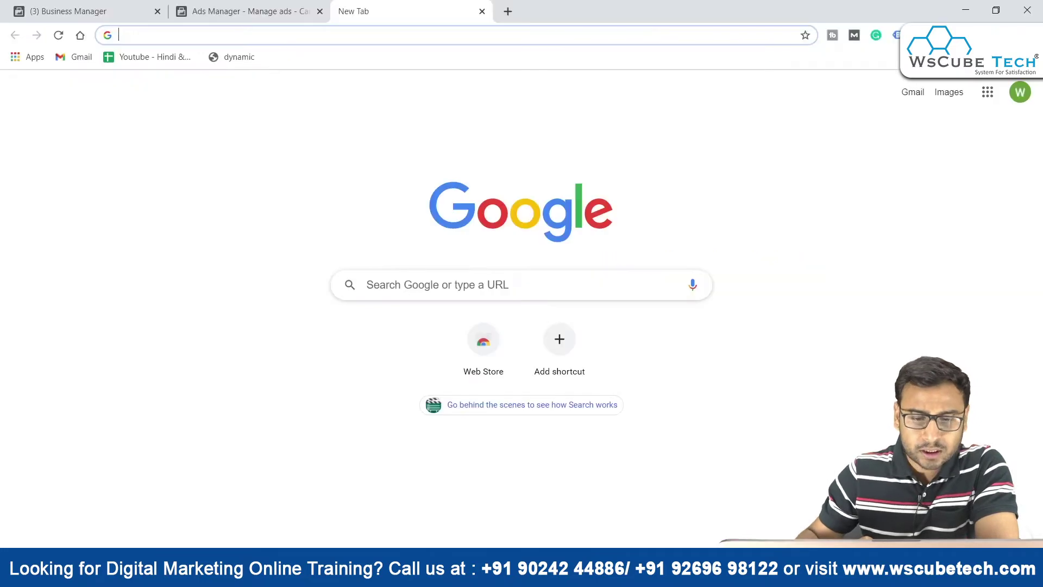
{"action": "left_click", "coordinate": [207, 9]}
{"action": "left_click", "coordinate": [81, 165]}
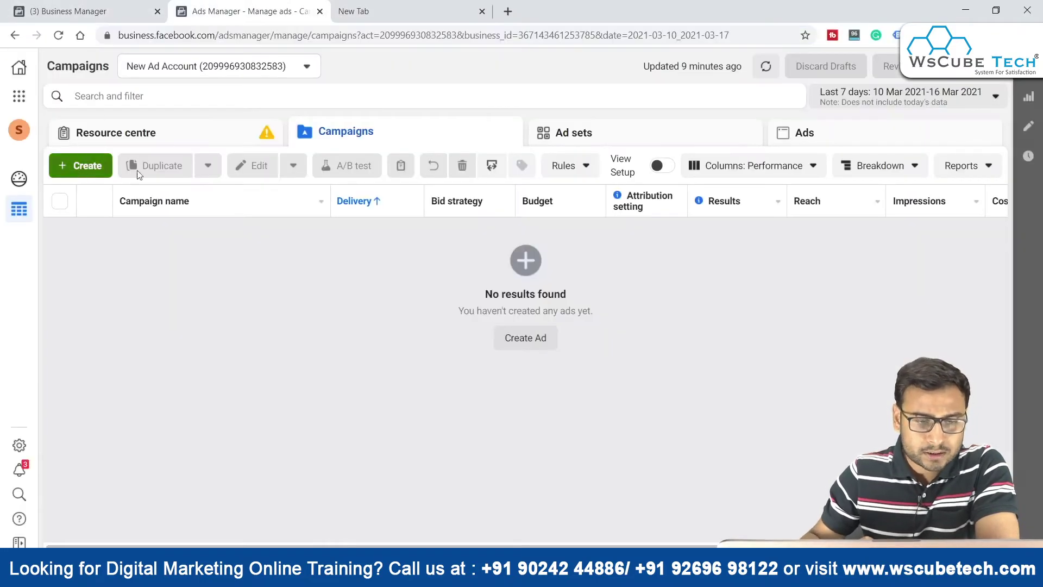
{"action": "left_click", "coordinate": [498, 232]}
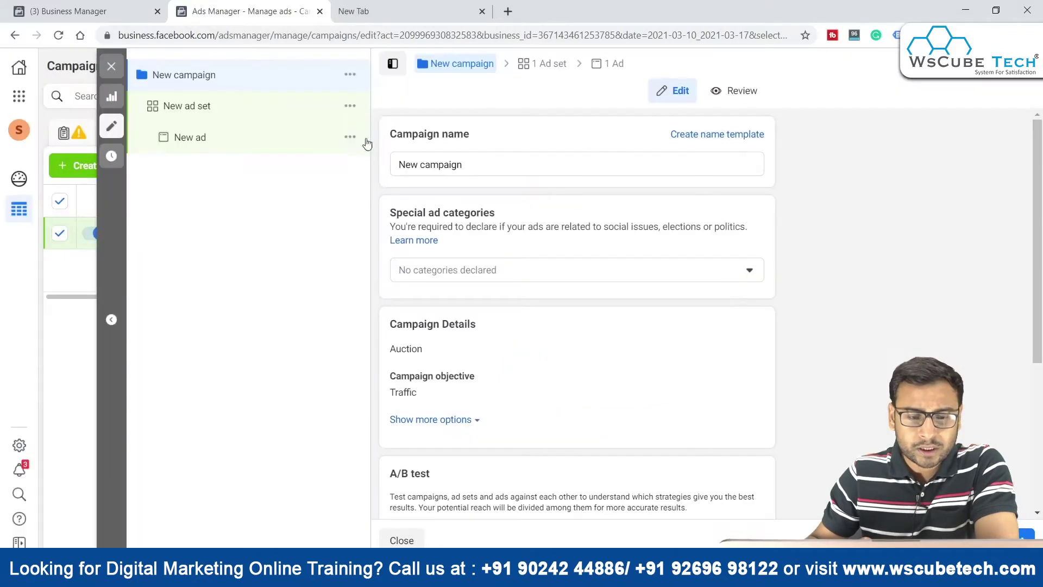
{"action": "left_click", "coordinate": [206, 128]}
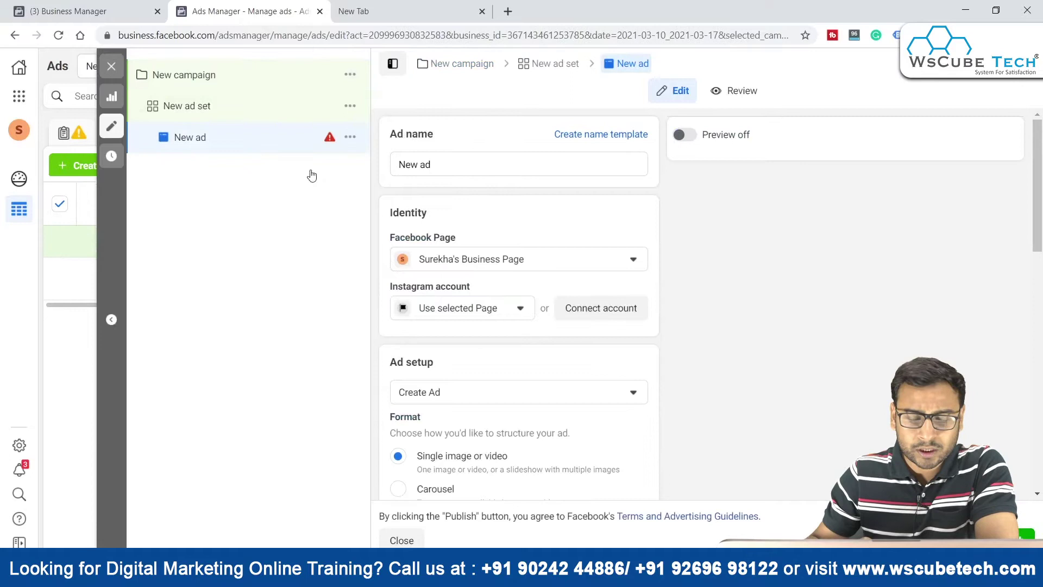
{"action": "left_click", "coordinate": [450, 310]}
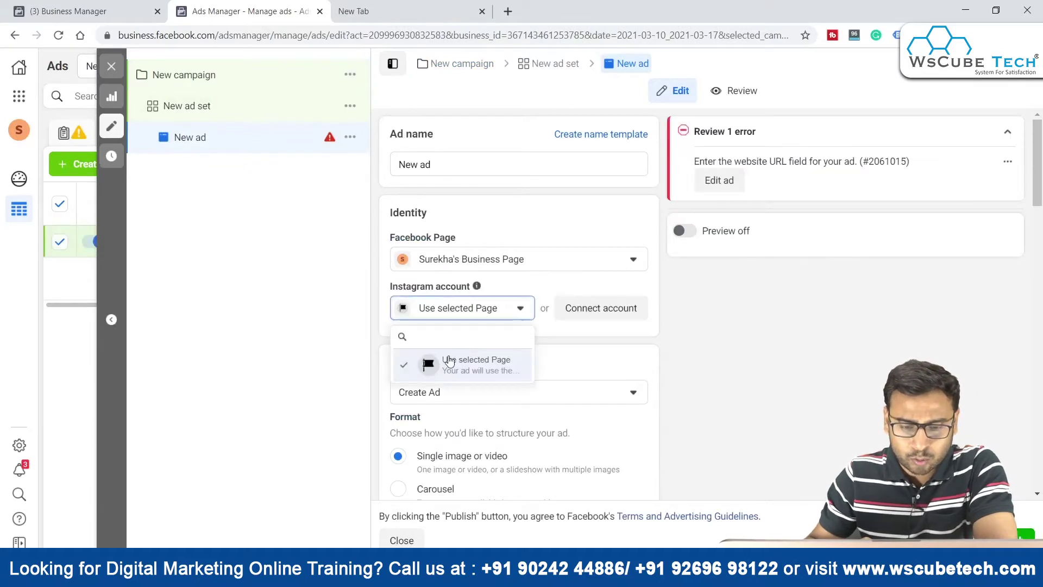
Set the Instagram account to use the selected Facebook Page
{"action": "left_click", "coordinate": [463, 359]}
{"action": "scroll", "coordinate": [456, 288], "scroll_direction": "down", "scroll_amount": 3}
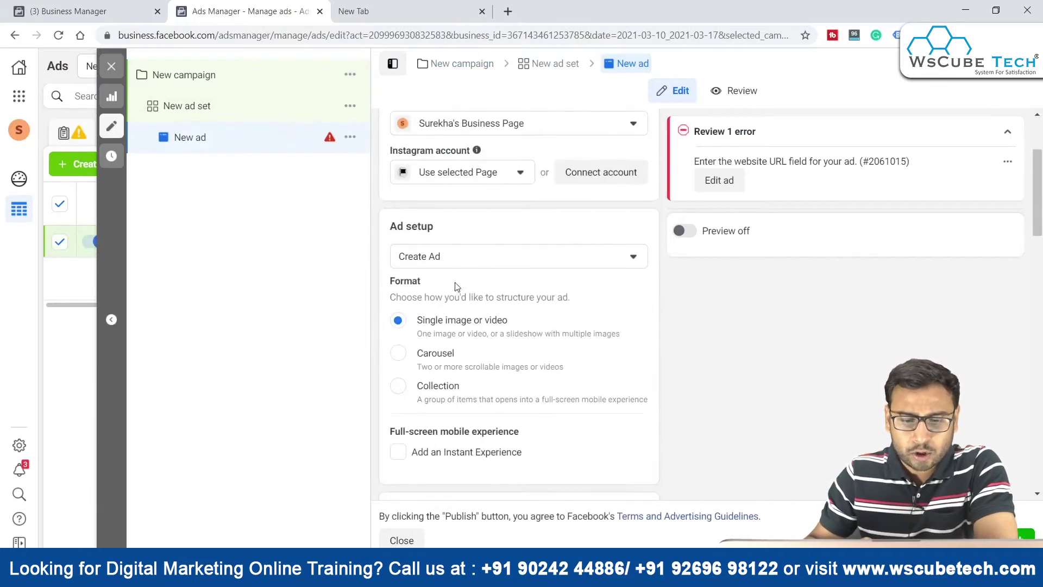
{"action": "left_click", "coordinate": [450, 175]}
{"action": "left_click", "coordinate": [473, 224]}
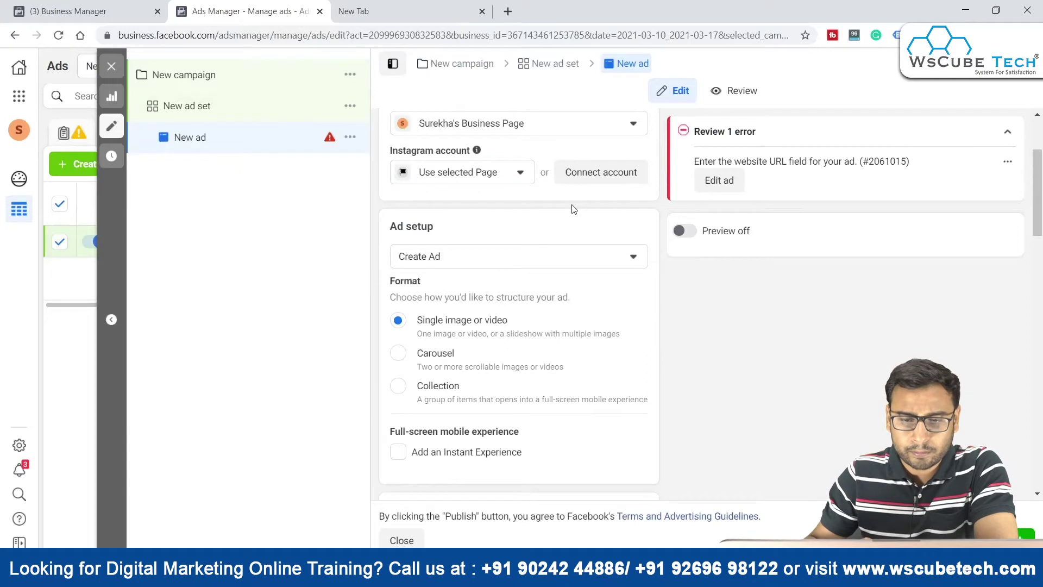
Switch the ad's identity to a different Facebook Page
{"action": "left_click", "coordinate": [540, 122]}
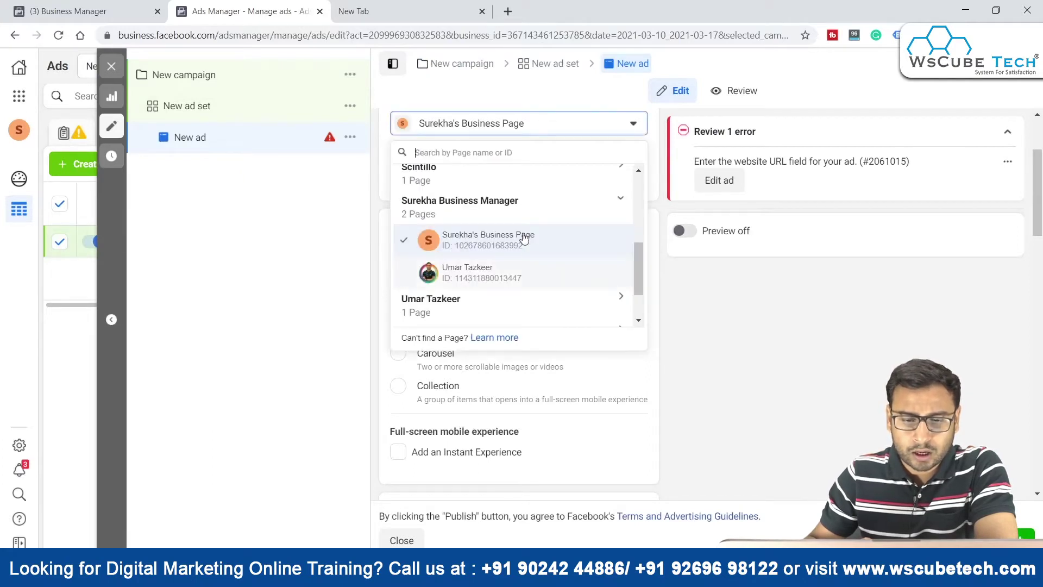
{"action": "left_click", "coordinate": [472, 274]}
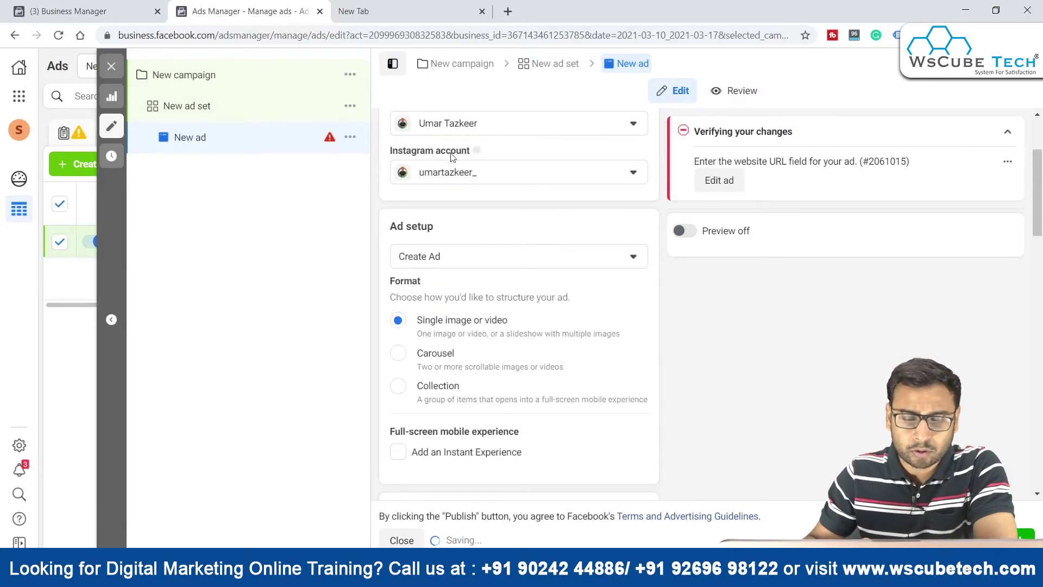
{"action": "scroll", "coordinate": [473, 201], "scroll_direction": "up", "scroll_amount": 1}
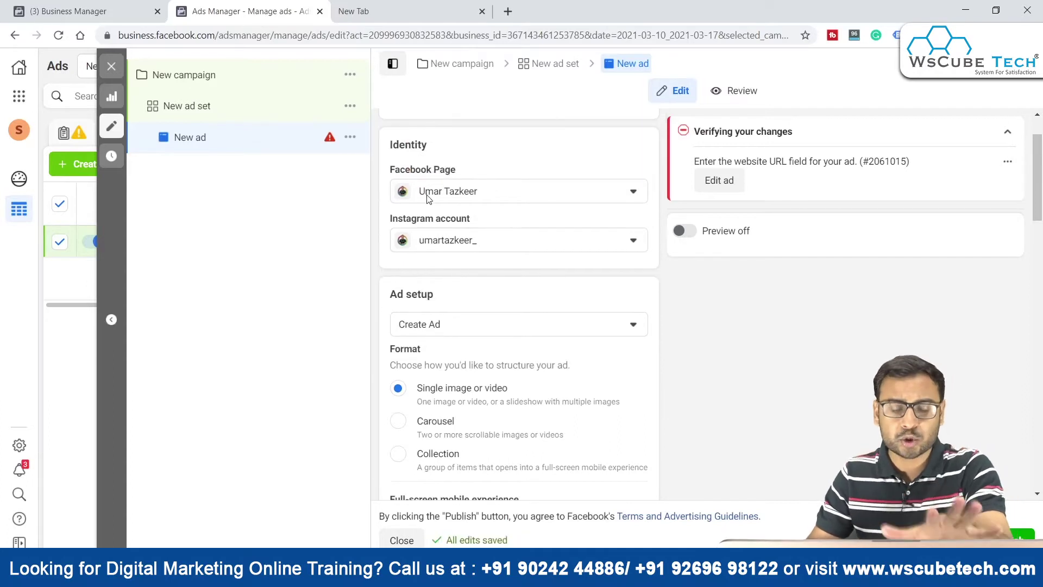
{"action": "scroll", "coordinate": [540, 236], "scroll_direction": "down", "scroll_amount": 1}
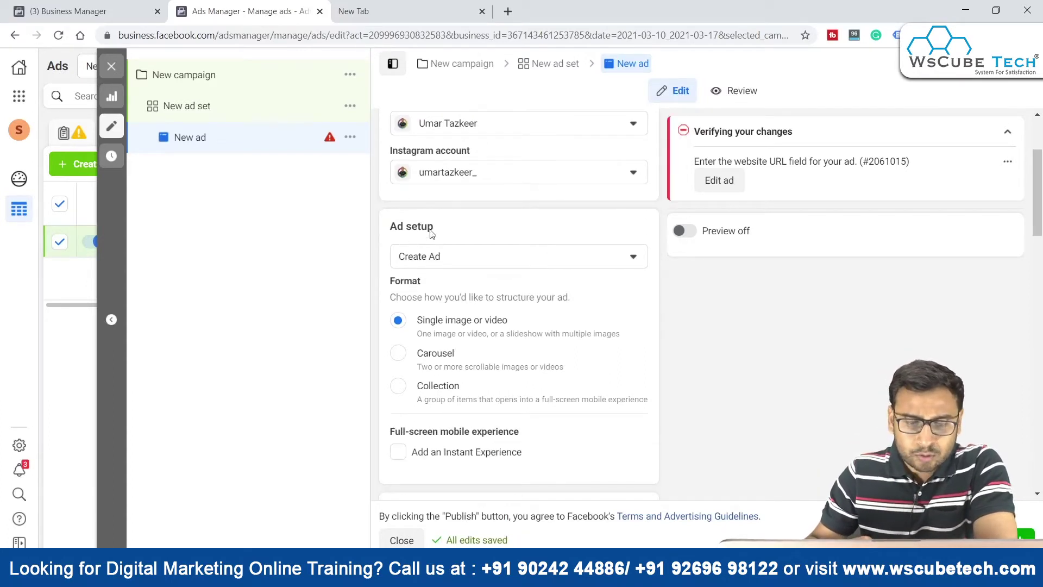
{"action": "scroll", "coordinate": [508, 242], "scroll_direction": "down", "scroll_amount": 1}
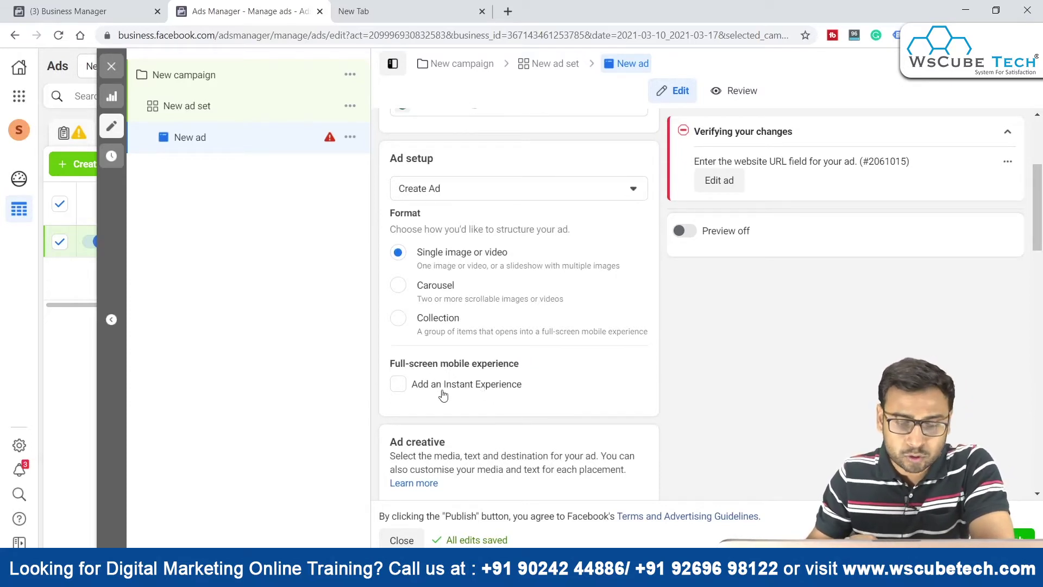
Tick Add an Instant Experience and list templates such as Customer acquisition and Sell products
{"action": "left_click", "coordinate": [499, 383]}
{"action": "scroll", "coordinate": [592, 294], "scroll_direction": "down", "scroll_amount": 3}
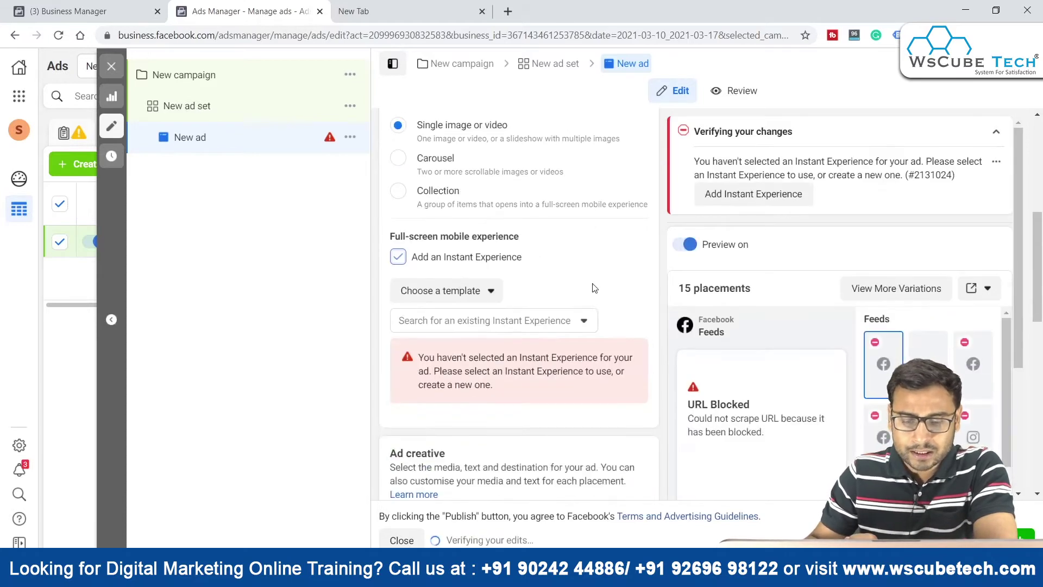
{"action": "left_click", "coordinate": [474, 289]}
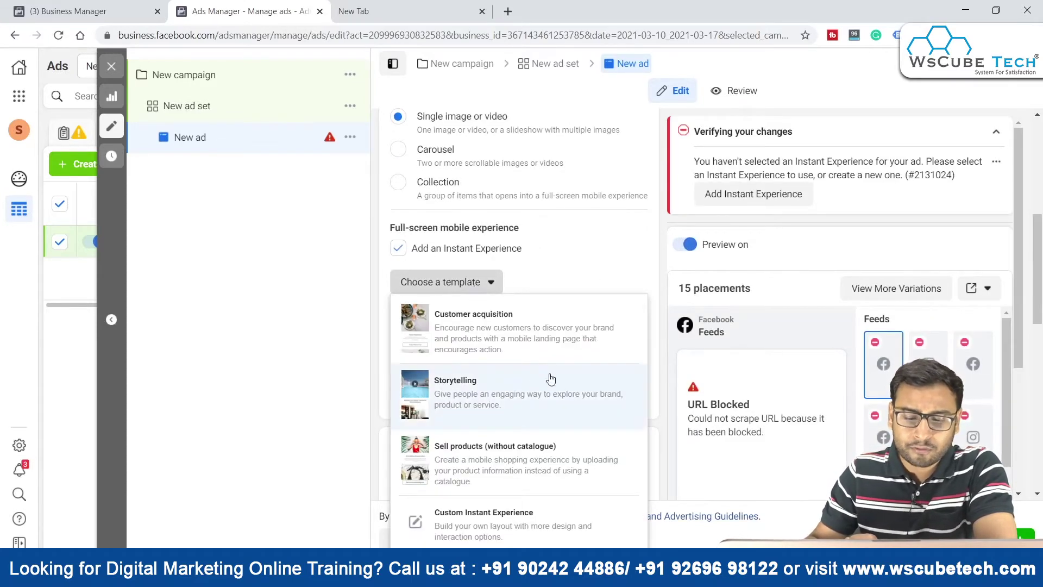
{"action": "scroll", "coordinate": [852, 394], "scroll_direction": "down", "scroll_amount": 5}
{"action": "scroll", "coordinate": [853, 394], "scroll_direction": "down", "scroll_amount": 3}
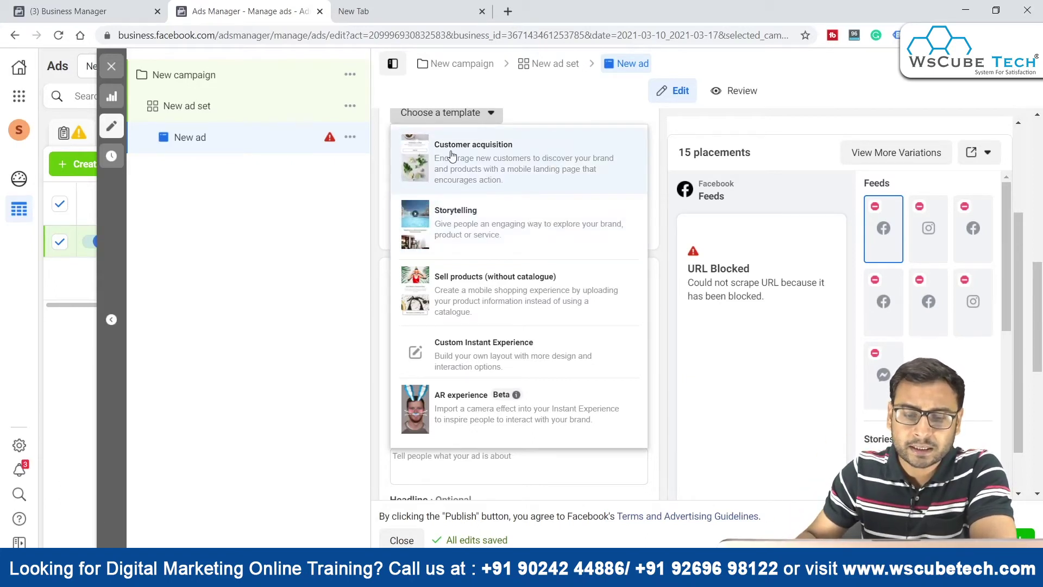
Start from the Customer acquisition template and compare its Facebook and Instagram previews
{"action": "left_click", "coordinate": [578, 161]}
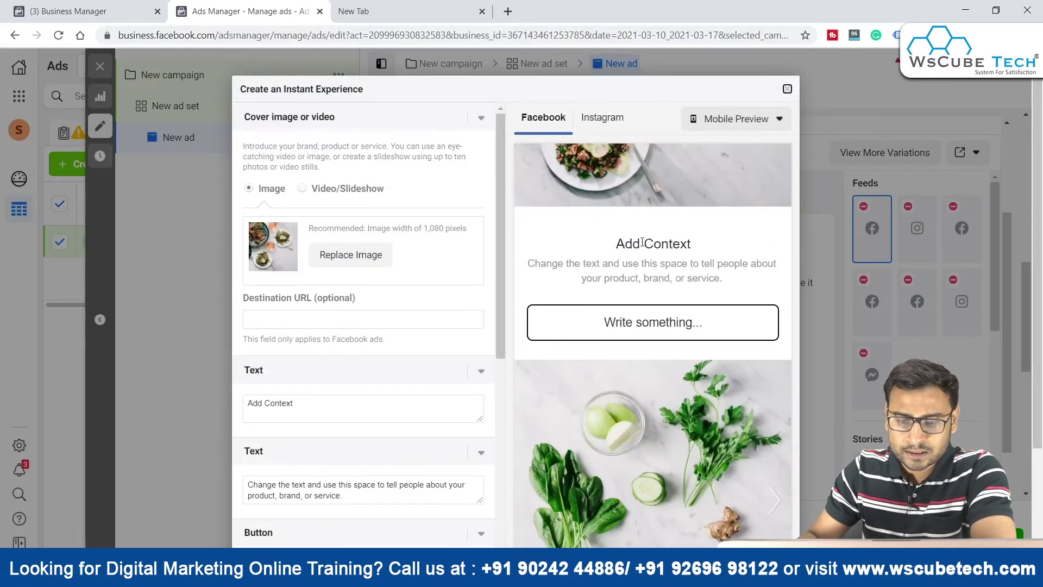
{"action": "scroll", "coordinate": [657, 250], "scroll_direction": "down", "scroll_amount": 3}
{"action": "scroll", "coordinate": [661, 256], "scroll_direction": "up", "scroll_amount": 3}
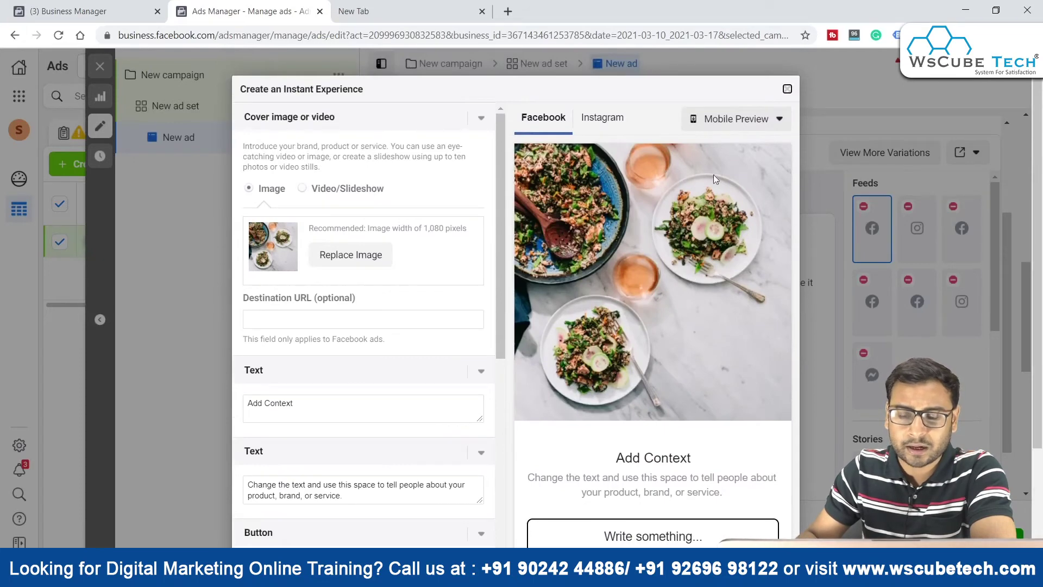
{"action": "left_click", "coordinate": [603, 121]}
{"action": "left_click", "coordinate": [534, 126]}
{"action": "left_click", "coordinate": [606, 121]}
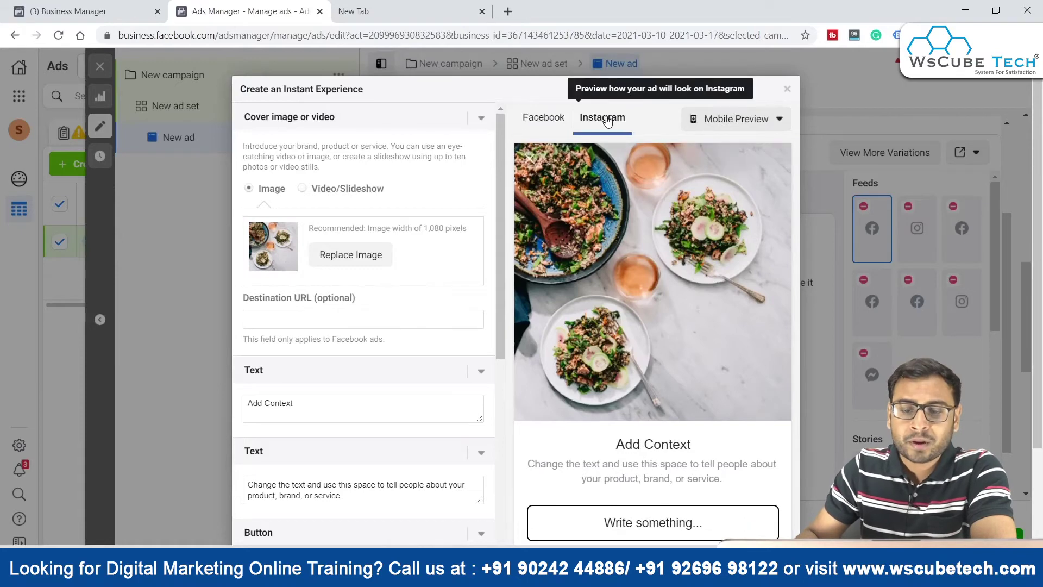
{"action": "scroll", "coordinate": [673, 230], "scroll_direction": "down", "scroll_amount": 5}
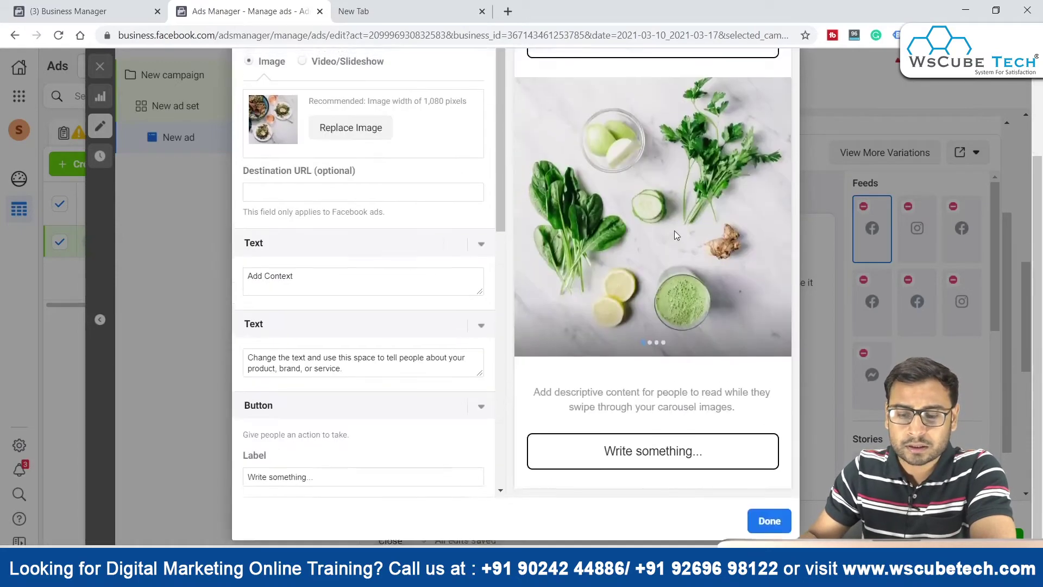
{"action": "scroll", "coordinate": [665, 235], "scroll_direction": "up", "scroll_amount": 3}
{"action": "left_click", "coordinate": [543, 118]}
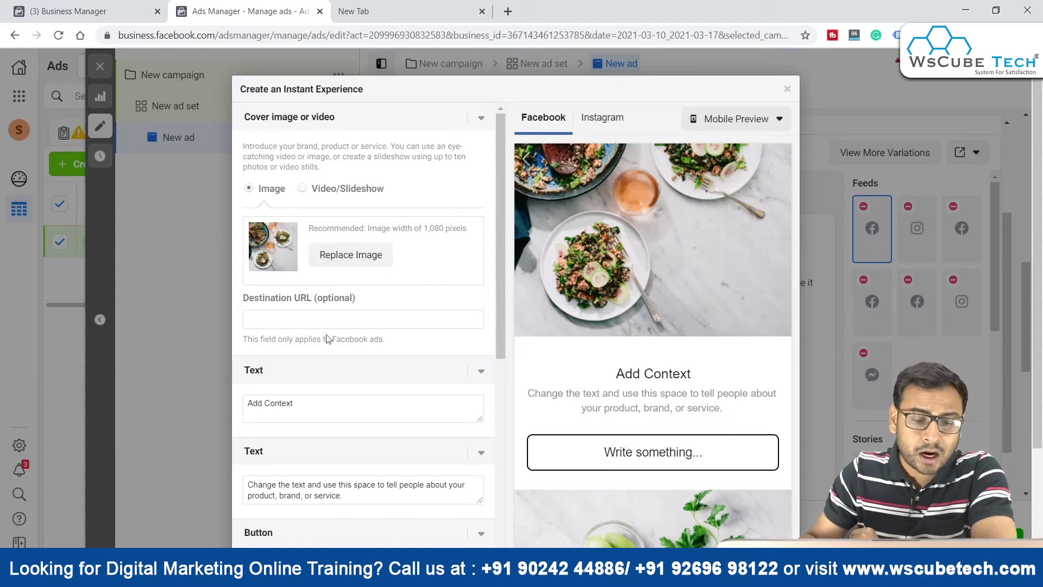
Inspect the Destination URL, Add Context heading and second Text block without changing them
{"action": "left_click", "coordinate": [306, 318]}
{"action": "left_click", "coordinate": [333, 286]}
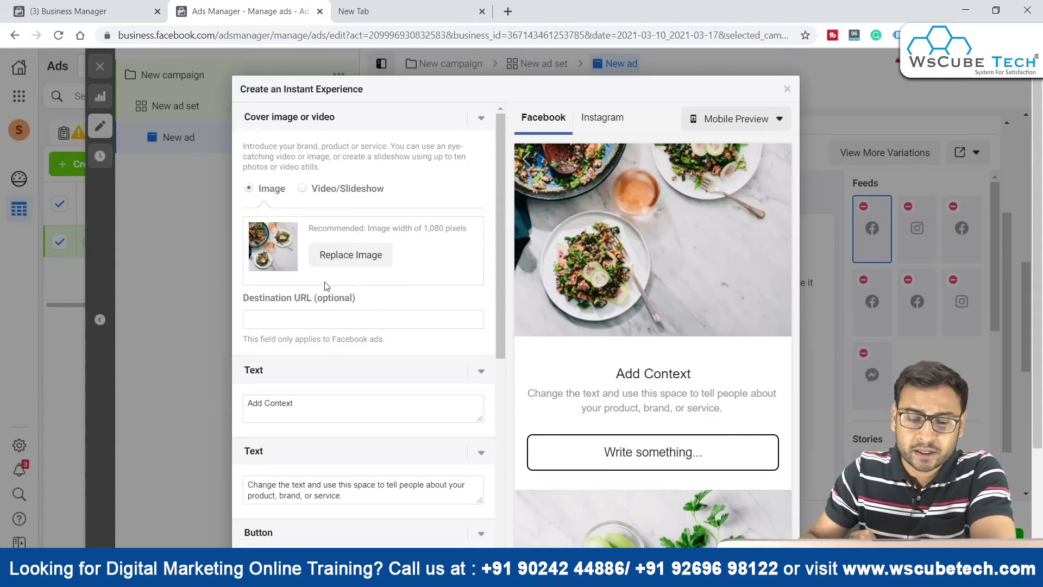
{"action": "left_click_drag", "start_coordinate": [618, 373], "coordinate": [712, 375]}
{"action": "left_click", "coordinate": [712, 375]}
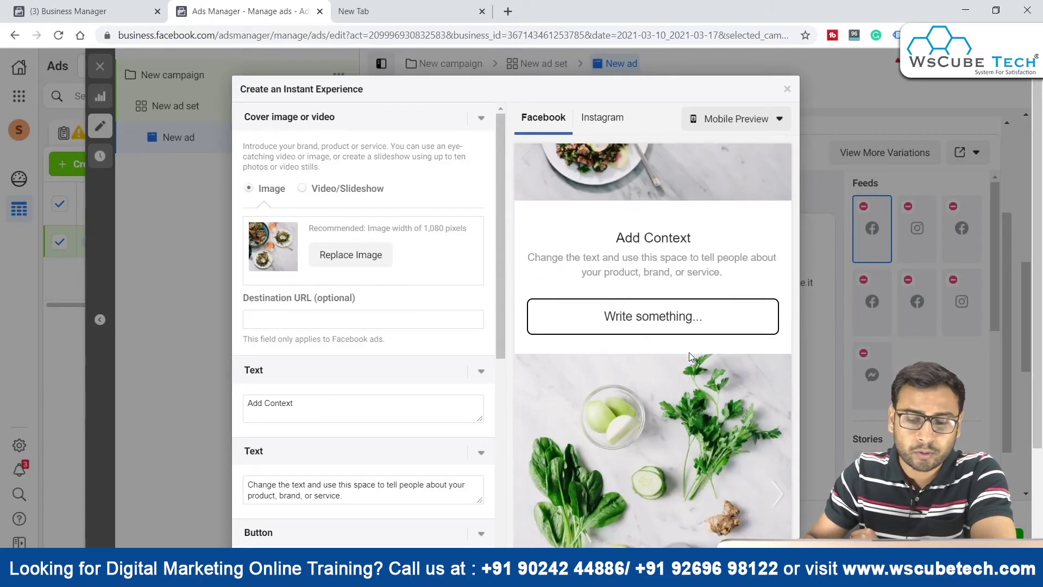
{"action": "scroll", "coordinate": [384, 408], "scroll_direction": "down", "scroll_amount": 3}
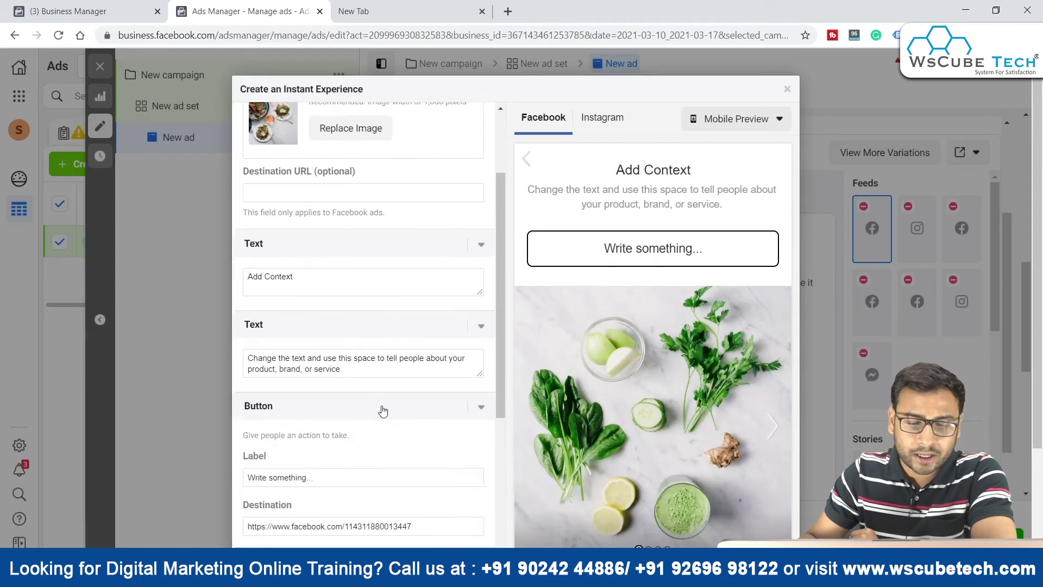
{"action": "left_click", "coordinate": [361, 352]}
{"action": "left_click_drag", "start_coordinate": [528, 196], "coordinate": [426, 268]}
{"action": "left_click", "coordinate": [371, 366]}
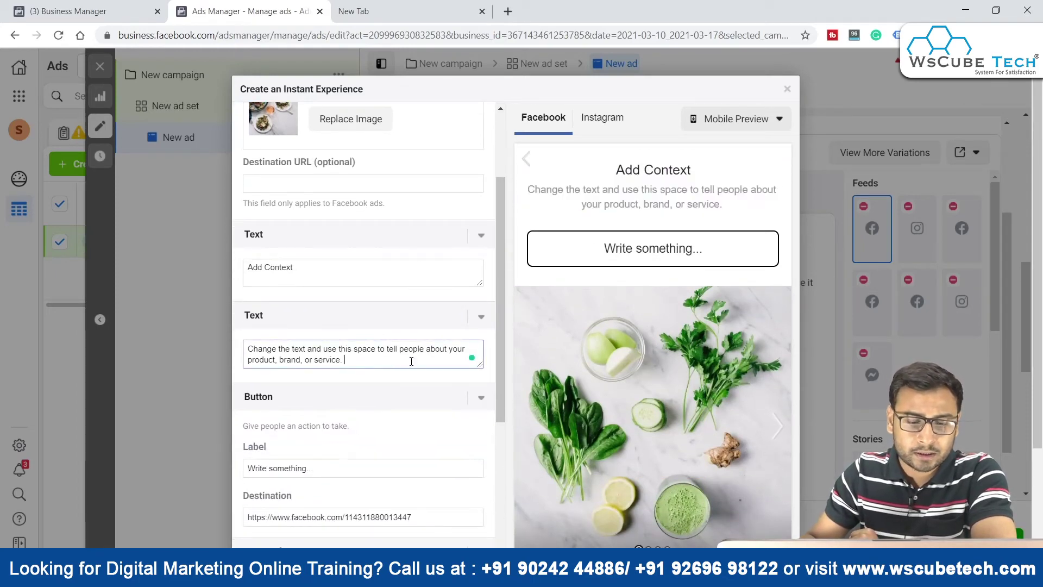
Flip the carousel preview through images 2, 3 and 4, the chicken plate
{"action": "scroll", "coordinate": [411, 361], "scroll_direction": "down", "scroll_amount": 1}
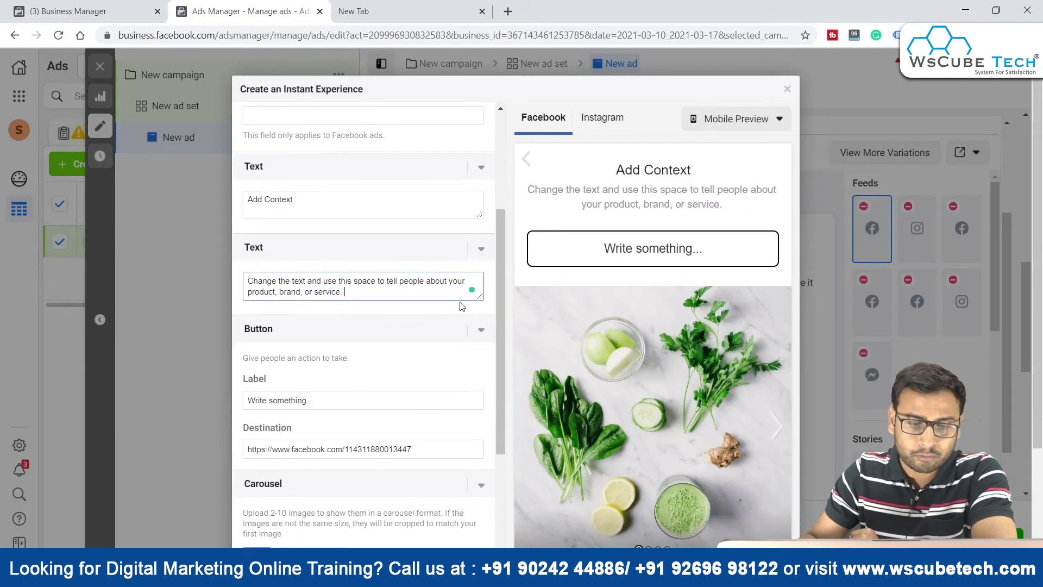
{"action": "scroll", "coordinate": [326, 361], "scroll_direction": "down", "scroll_amount": 1}
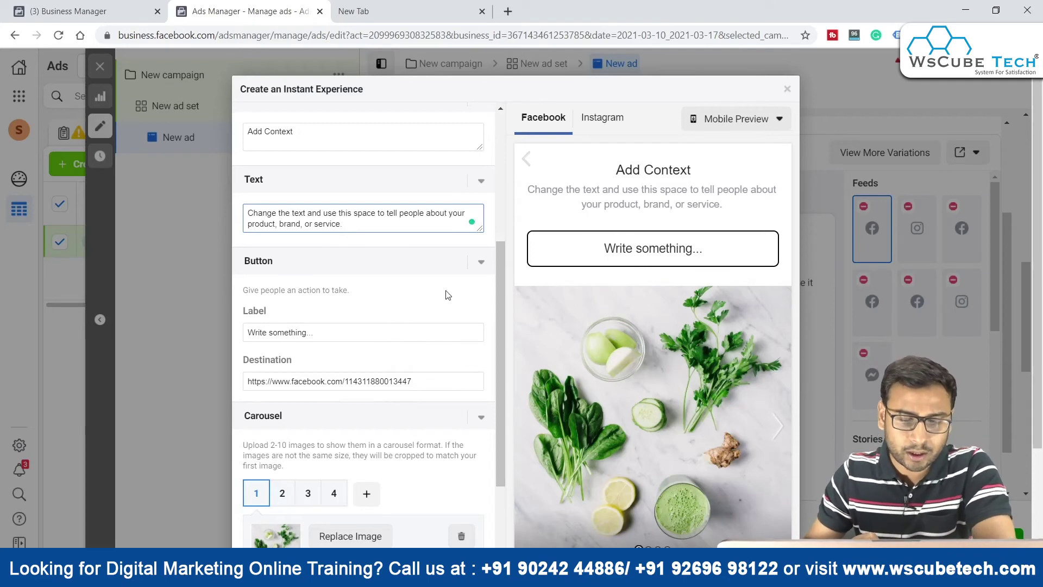
{"action": "scroll", "coordinate": [447, 296], "scroll_direction": "down", "scroll_amount": 2}
{"action": "scroll", "coordinate": [734, 369], "scroll_direction": "down", "scroll_amount": 2}
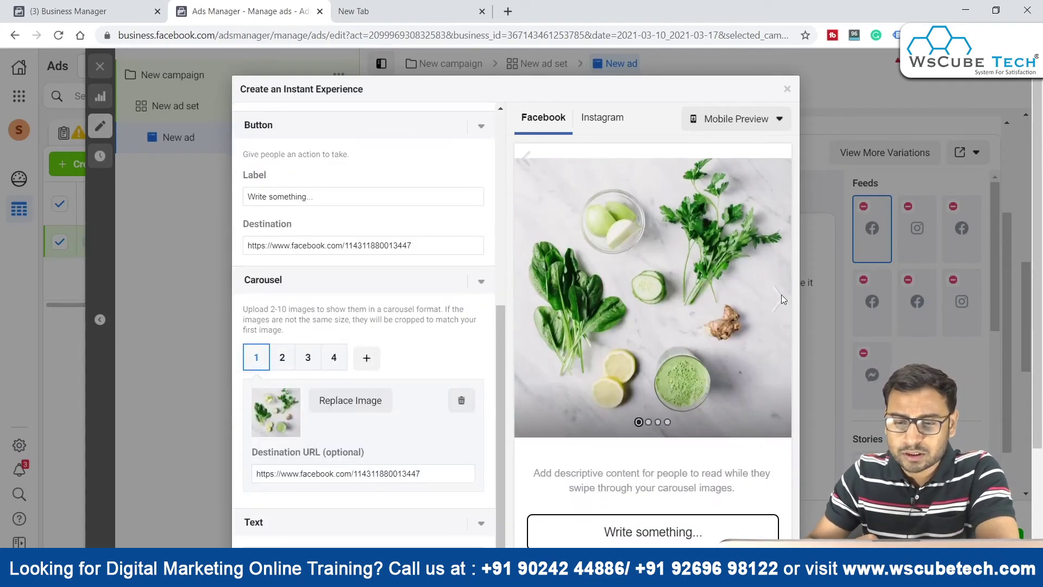
{"action": "left_click", "coordinate": [648, 422]}
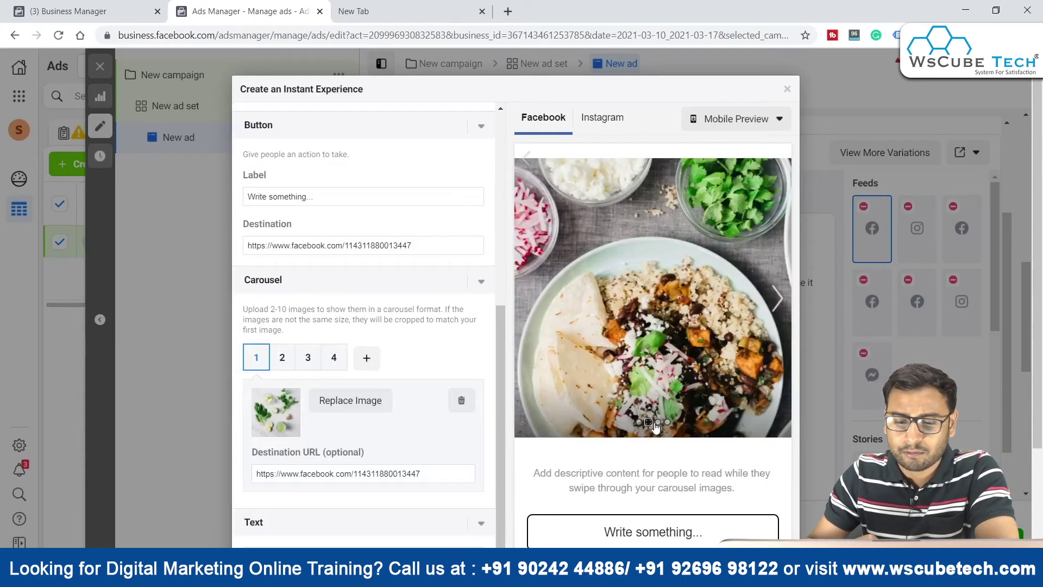
{"action": "left_click", "coordinate": [657, 422]}
{"action": "left_click", "coordinate": [667, 423]}
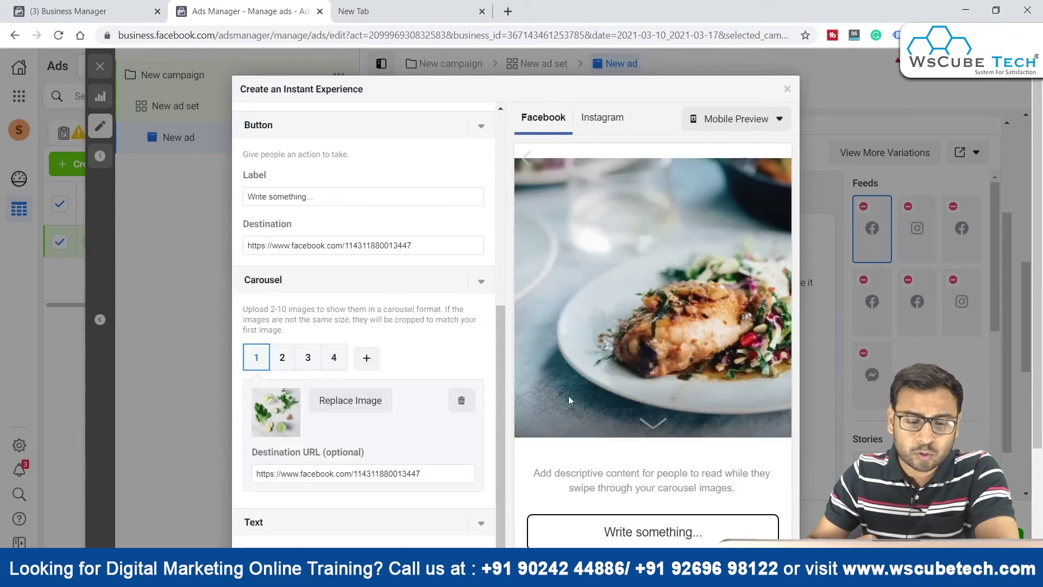
{"action": "scroll", "coordinate": [384, 346], "scroll_direction": "down", "scroll_amount": 2}
{"action": "scroll", "coordinate": [384, 345], "scroll_direction": "down", "scroll_amount": 1}
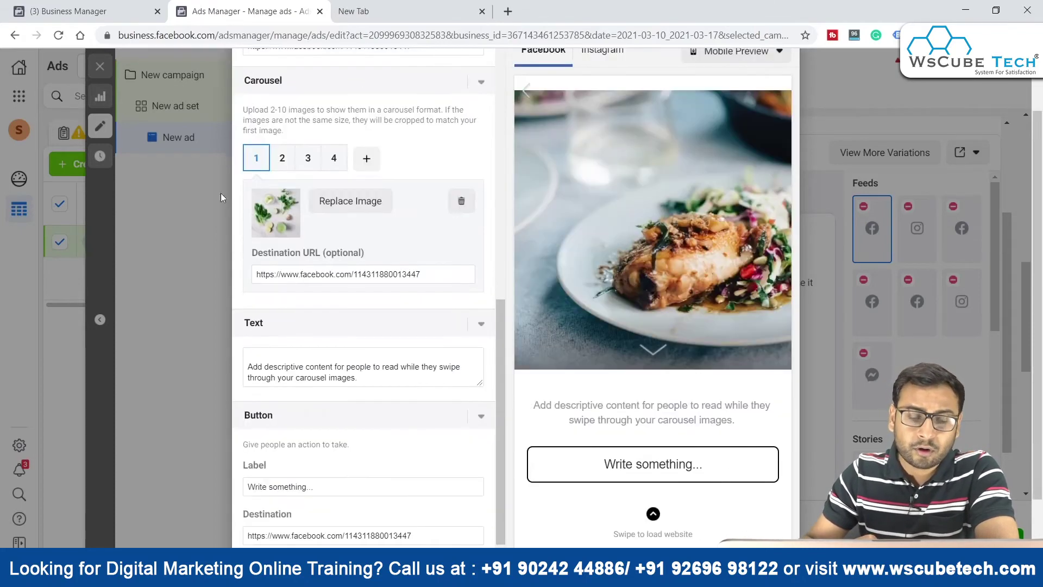
Open carousel cards 2, 3 and 4 and review the chicken plate card's settings
{"action": "left_click", "coordinate": [282, 158]}
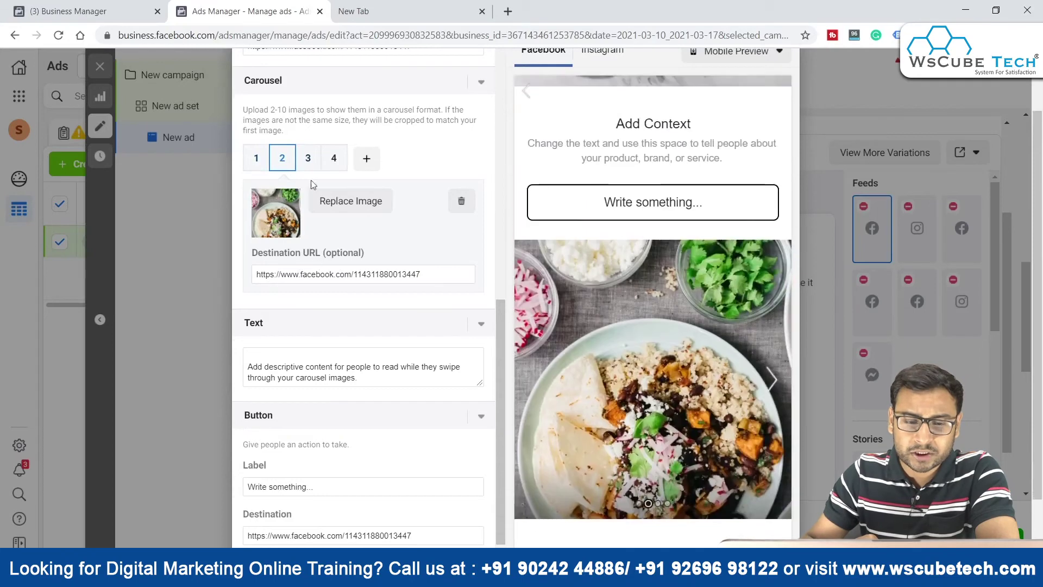
{"action": "left_click", "coordinate": [306, 162]}
{"action": "left_click", "coordinate": [333, 160]}
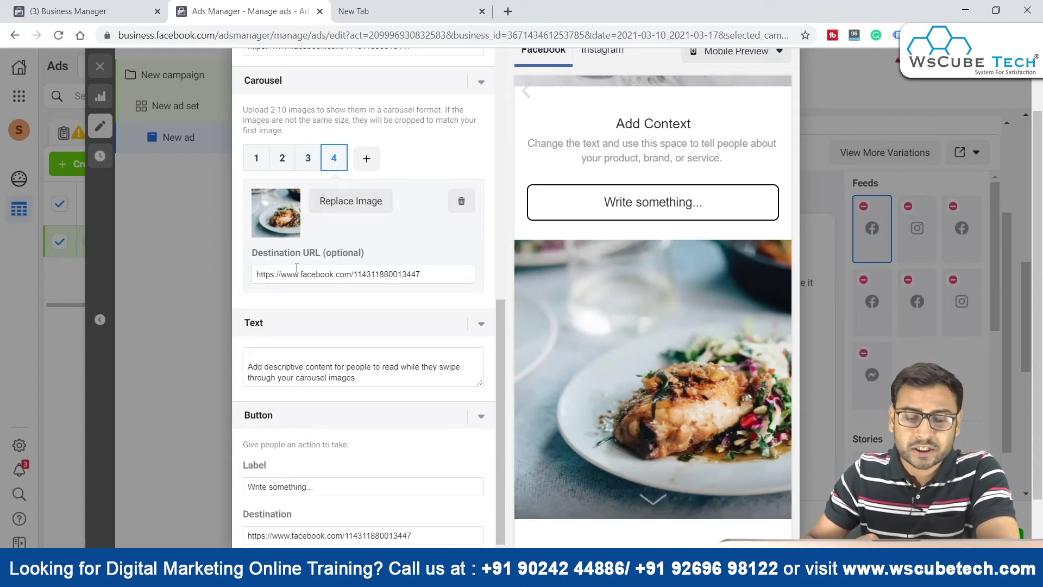
{"action": "scroll", "coordinate": [351, 251], "scroll_direction": "down", "scroll_amount": 1}
{"action": "scroll", "coordinate": [326, 260], "scroll_direction": "down", "scroll_amount": 1}
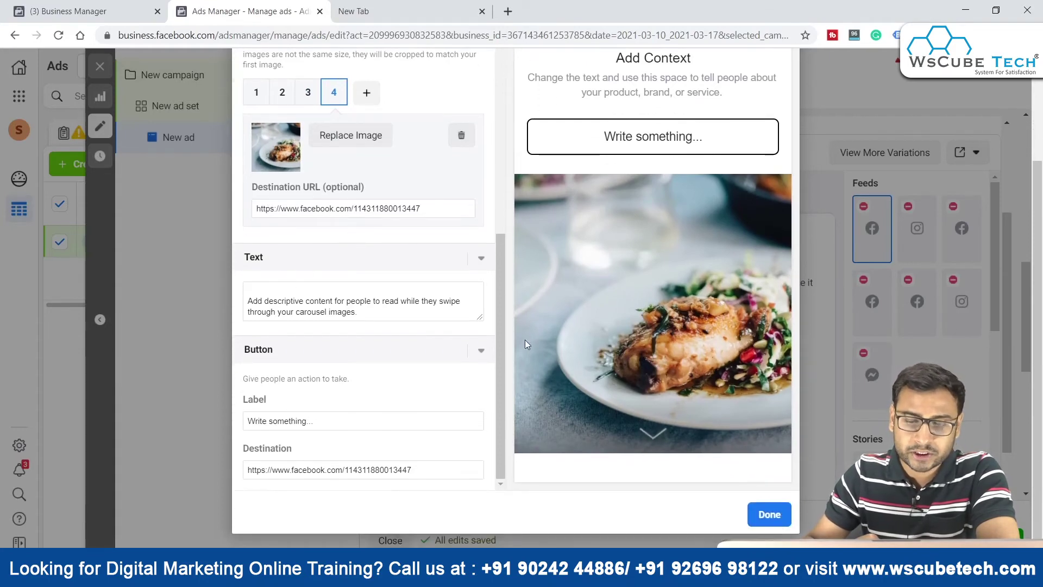
{"action": "scroll", "coordinate": [595, 310], "scroll_direction": "down", "scroll_amount": 3}
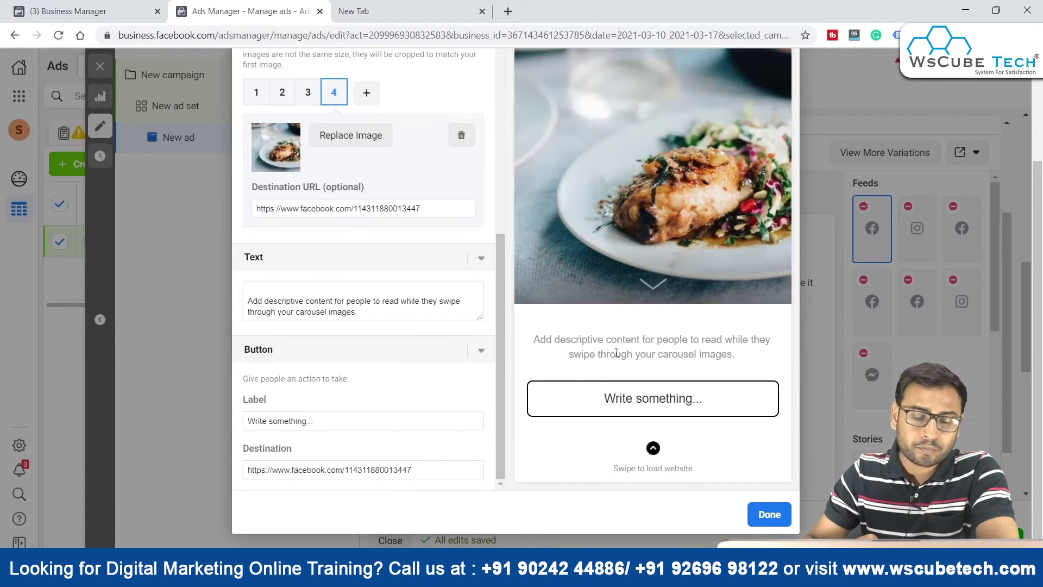
{"action": "scroll", "coordinate": [671, 357], "scroll_direction": "down", "scroll_amount": 3}
{"action": "scroll", "coordinate": [670, 356], "scroll_direction": "up", "scroll_amount": 5}
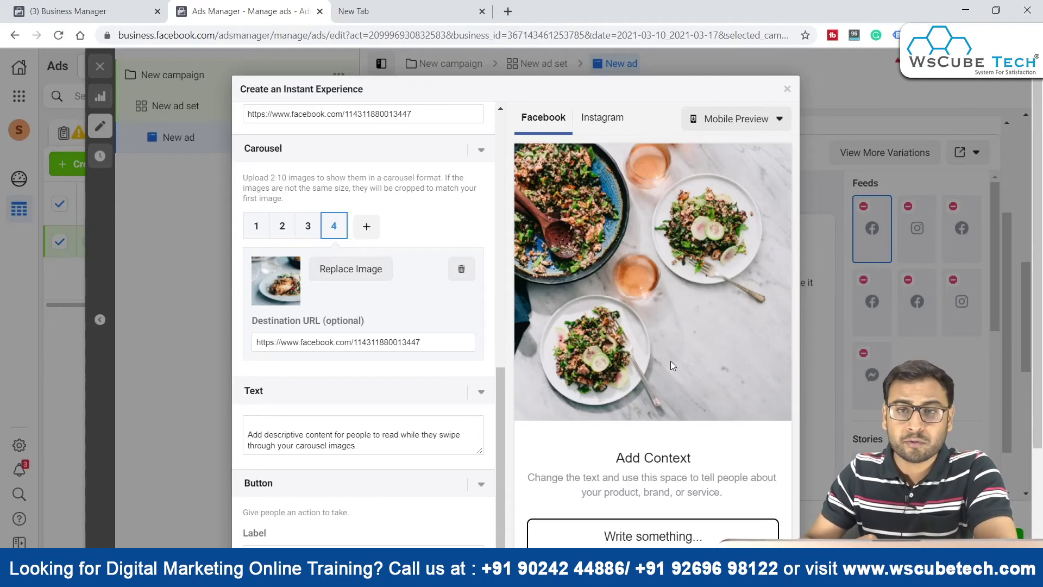
{"action": "scroll", "coordinate": [671, 360], "scroll_direction": "down", "scroll_amount": 5}
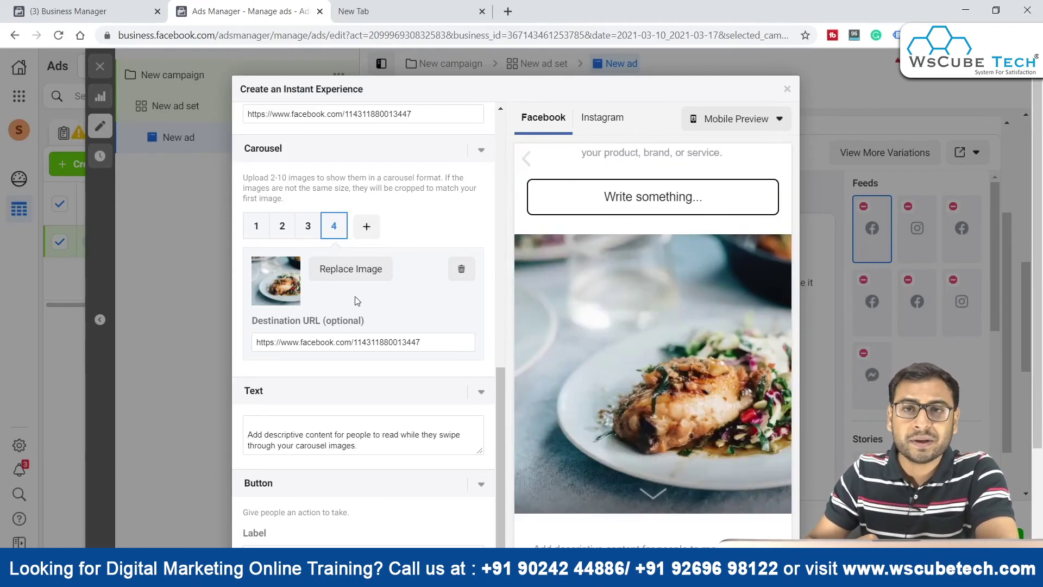
{"action": "scroll", "coordinate": [592, 277], "scroll_direction": "down", "scroll_amount": 2}
{"action": "scroll", "coordinate": [619, 329], "scroll_direction": "down", "scroll_amount": 3}
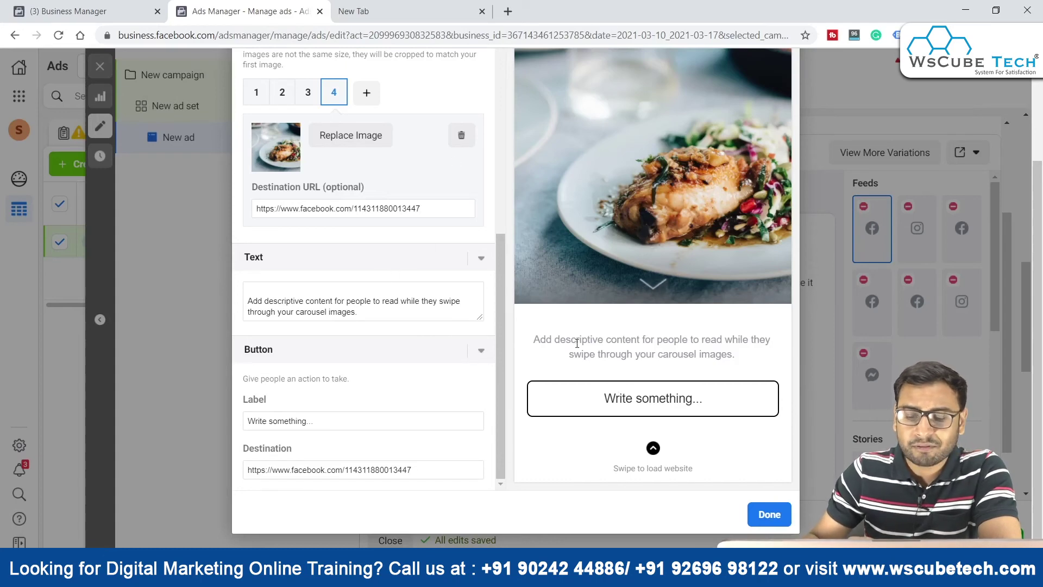
Close the Create an Instant Experience dialog without saving the template edits
{"action": "scroll", "coordinate": [580, 342], "scroll_direction": "up", "scroll_amount": 3}
{"action": "scroll", "coordinate": [426, 303], "scroll_direction": "up", "scroll_amount": 10}
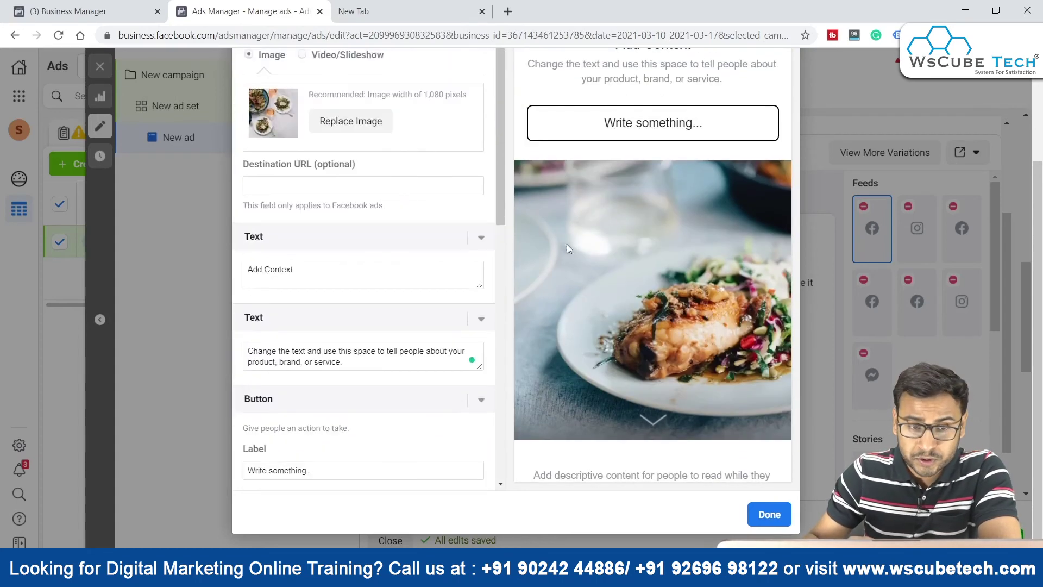
{"action": "scroll", "coordinate": [565, 243], "scroll_direction": "up", "scroll_amount": 3}
{"action": "scroll", "coordinate": [617, 251], "scroll_direction": "up", "scroll_amount": 3}
{"action": "scroll", "coordinate": [391, 258], "scroll_direction": "up", "scroll_amount": 5}
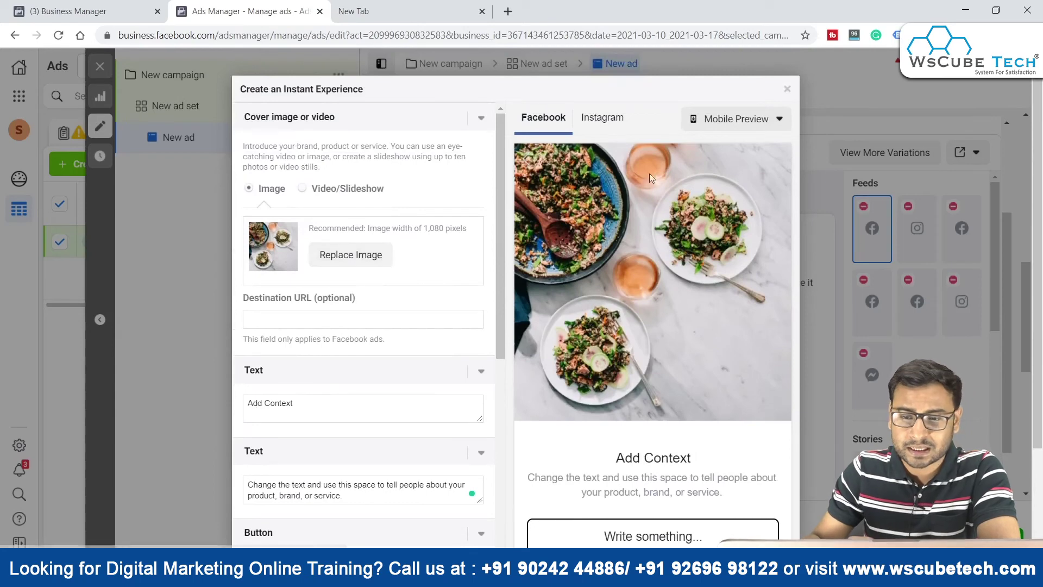
{"action": "left_click", "coordinate": [787, 89]}
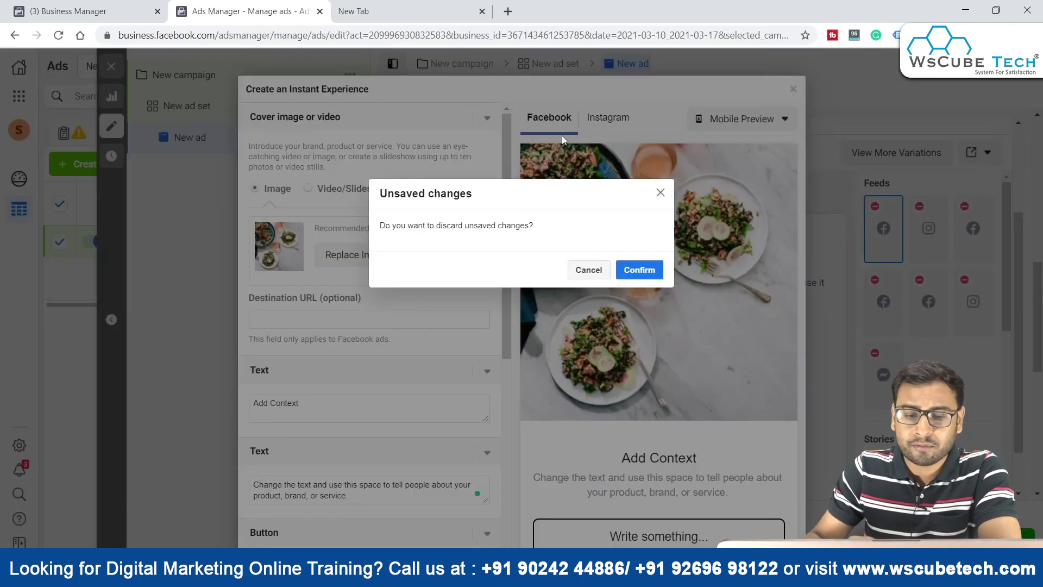
Discard the unsaved changes and start over from the Sell products (without catalogue) template
{"action": "left_click", "coordinate": [630, 270]}
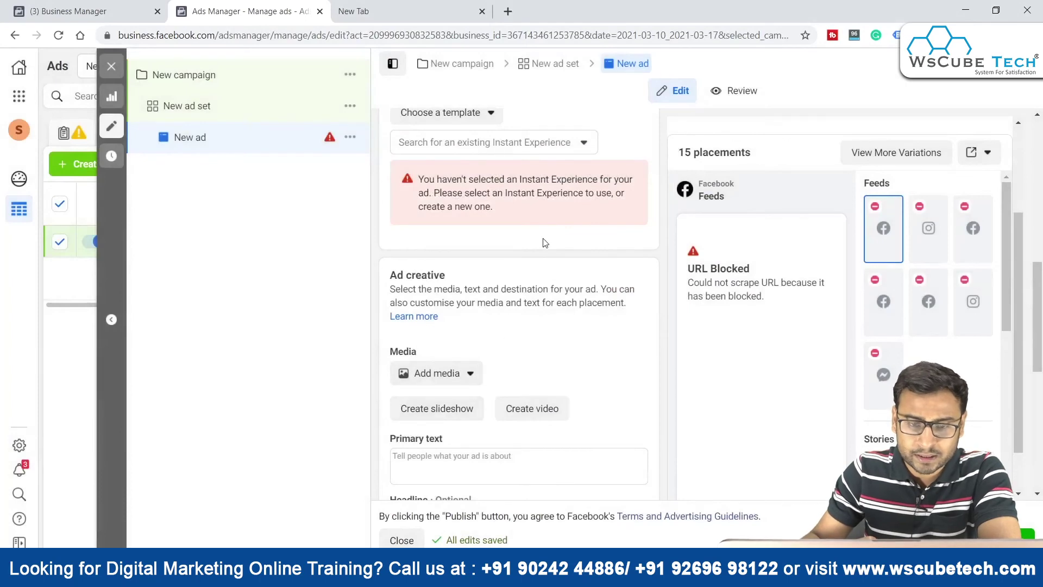
{"action": "scroll", "coordinate": [543, 243], "scroll_direction": "down", "scroll_amount": 3}
{"action": "scroll", "coordinate": [543, 247], "scroll_direction": "up", "scroll_amount": 6}
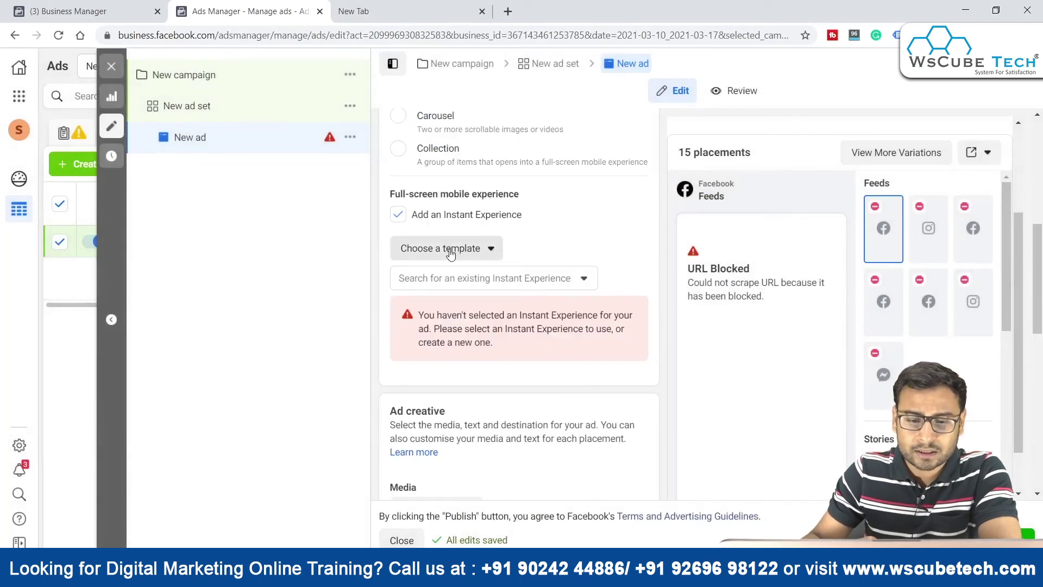
{"action": "left_click", "coordinate": [491, 250]}
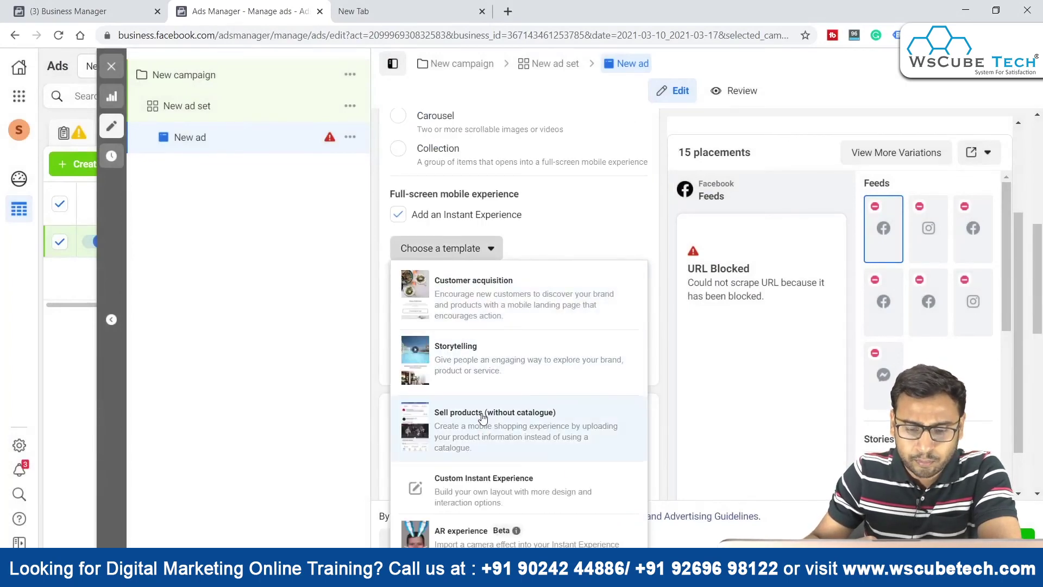
{"action": "left_click", "coordinate": [570, 409]}
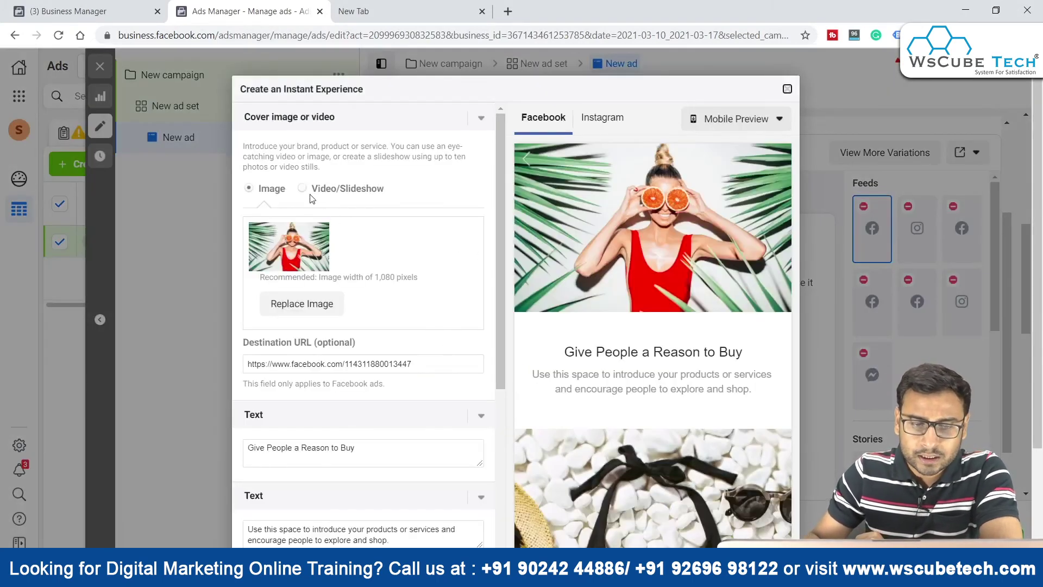
{"action": "left_click", "coordinate": [303, 189]}
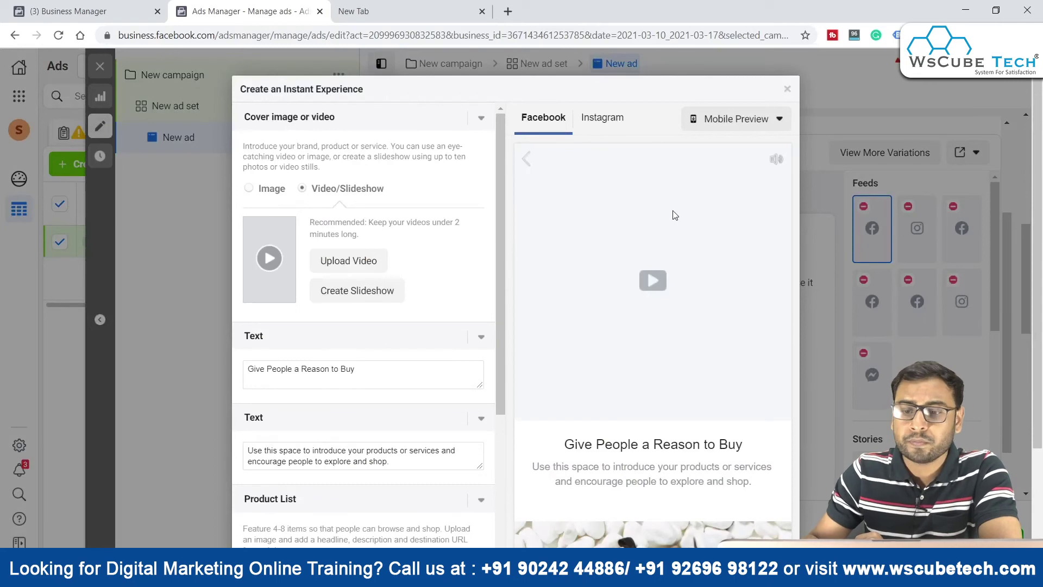
{"action": "left_click", "coordinate": [271, 190]}
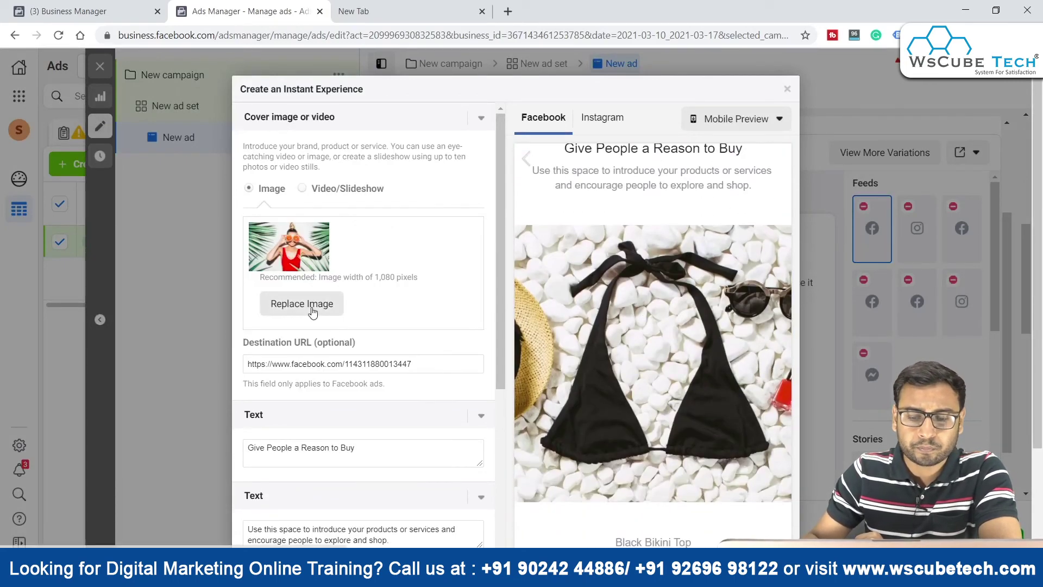
{"action": "scroll", "coordinate": [329, 304], "scroll_direction": "down", "scroll_amount": 3}
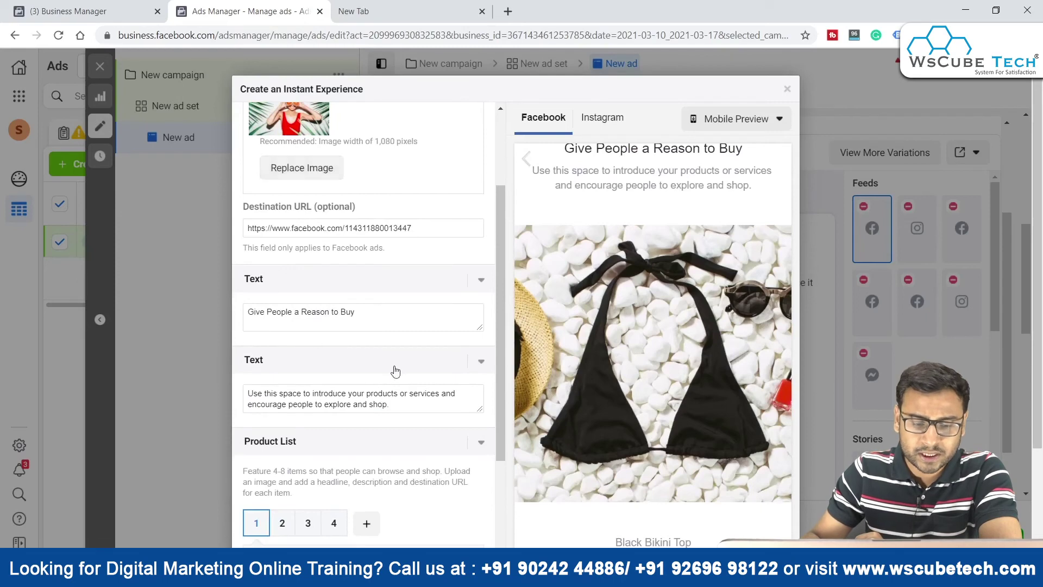
{"action": "scroll", "coordinate": [321, 370], "scroll_direction": "down", "scroll_amount": 3}
{"action": "scroll", "coordinate": [392, 395], "scroll_direction": "down", "scroll_amount": 1}
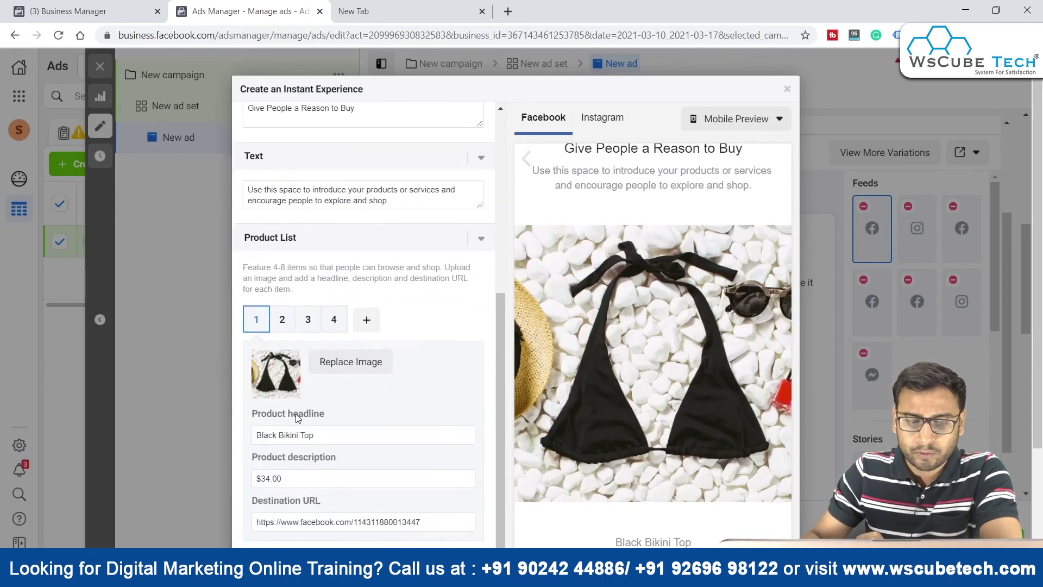
{"action": "left_click", "coordinate": [340, 434]}
{"action": "scroll", "coordinate": [343, 435], "scroll_direction": "down", "scroll_amount": 1}
{"action": "left_click", "coordinate": [298, 392]}
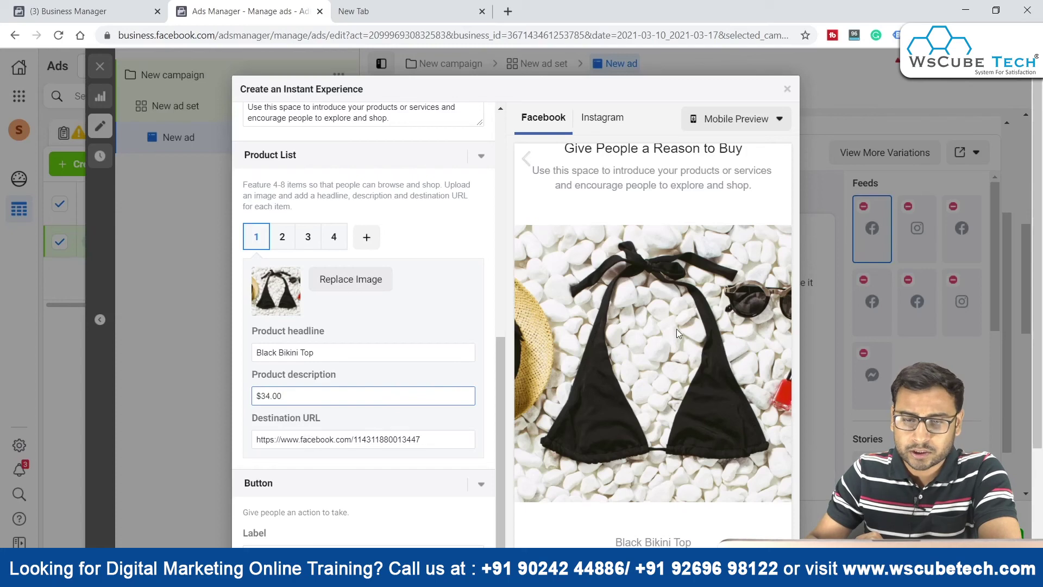
{"action": "scroll", "coordinate": [676, 328], "scroll_direction": "down", "scroll_amount": 6}
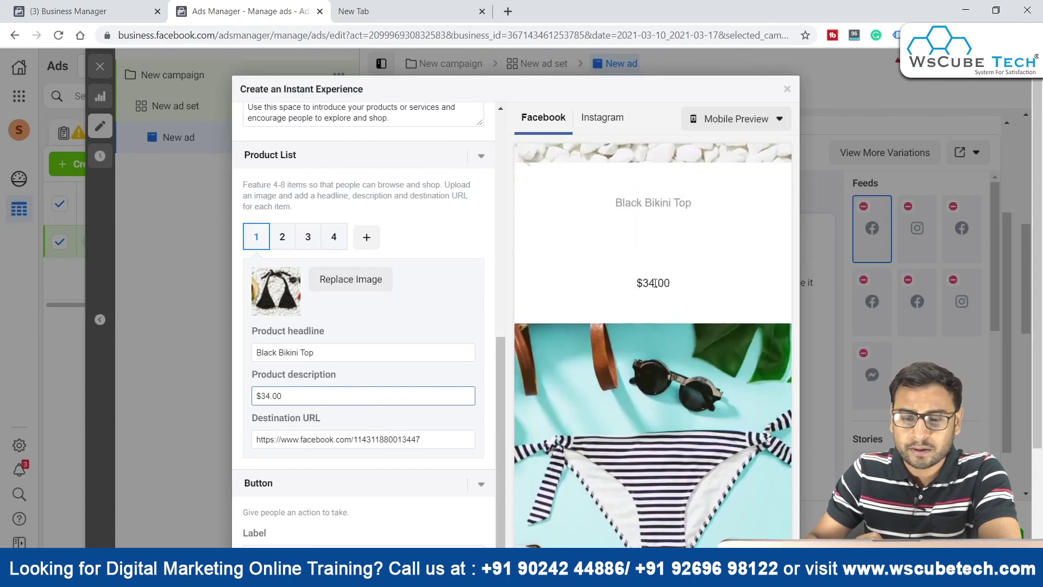
{"action": "scroll", "coordinate": [654, 282], "scroll_direction": "up", "scroll_amount": 2}
{"action": "scroll", "coordinate": [665, 326], "scroll_direction": "down", "scroll_amount": 5}
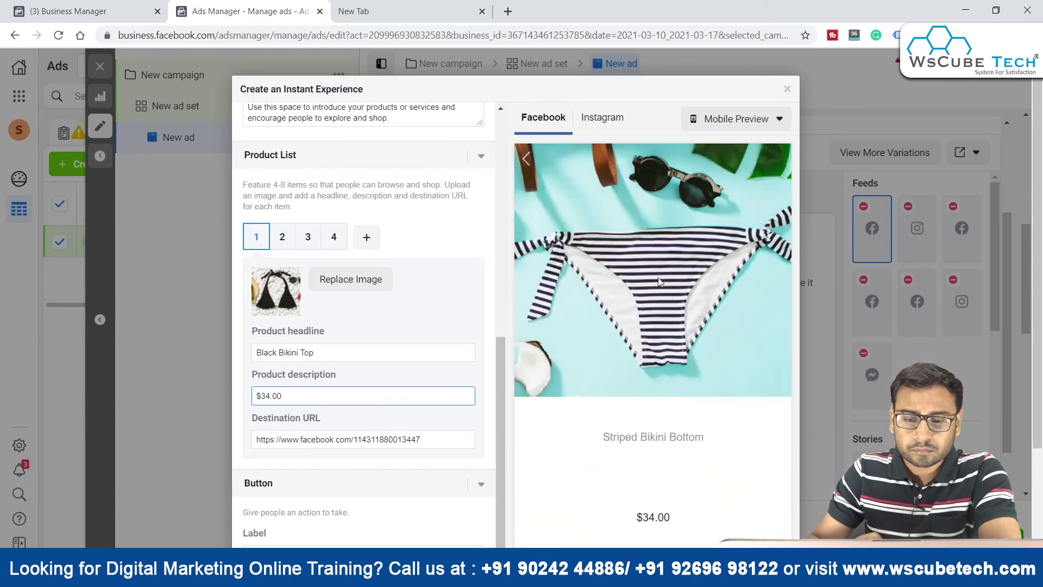
{"action": "scroll", "coordinate": [662, 283], "scroll_direction": "down", "scroll_amount": 5}
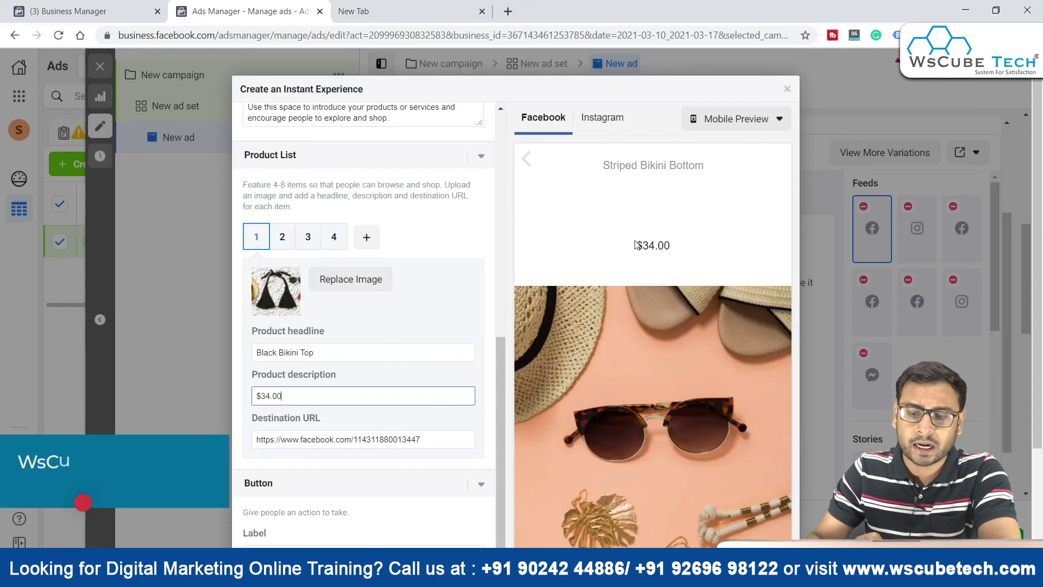
{"action": "scroll", "coordinate": [736, 409], "scroll_direction": "down", "scroll_amount": 1}
{"action": "scroll", "coordinate": [736, 408], "scroll_direction": "down", "scroll_amount": 2}
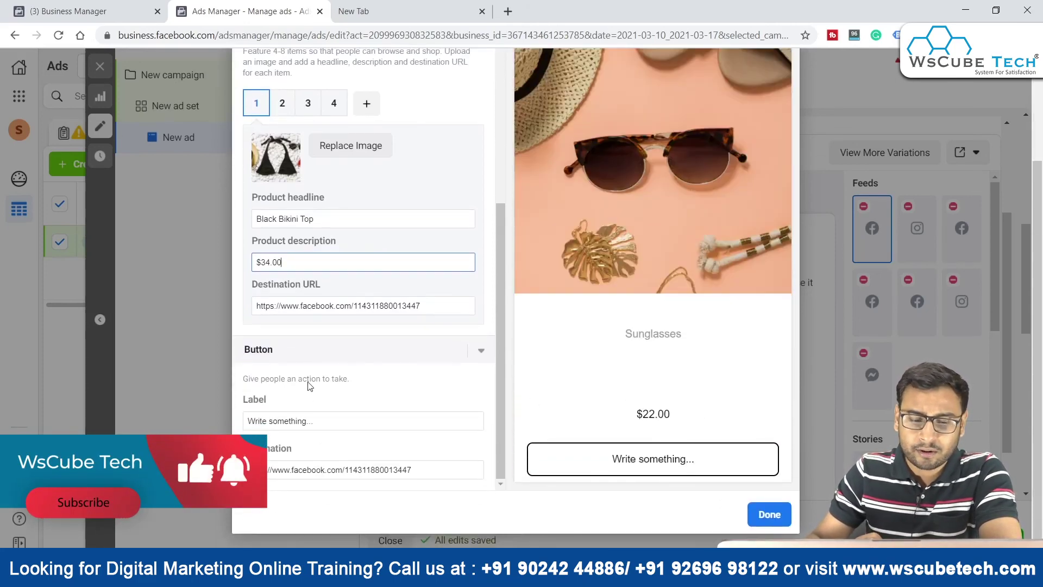